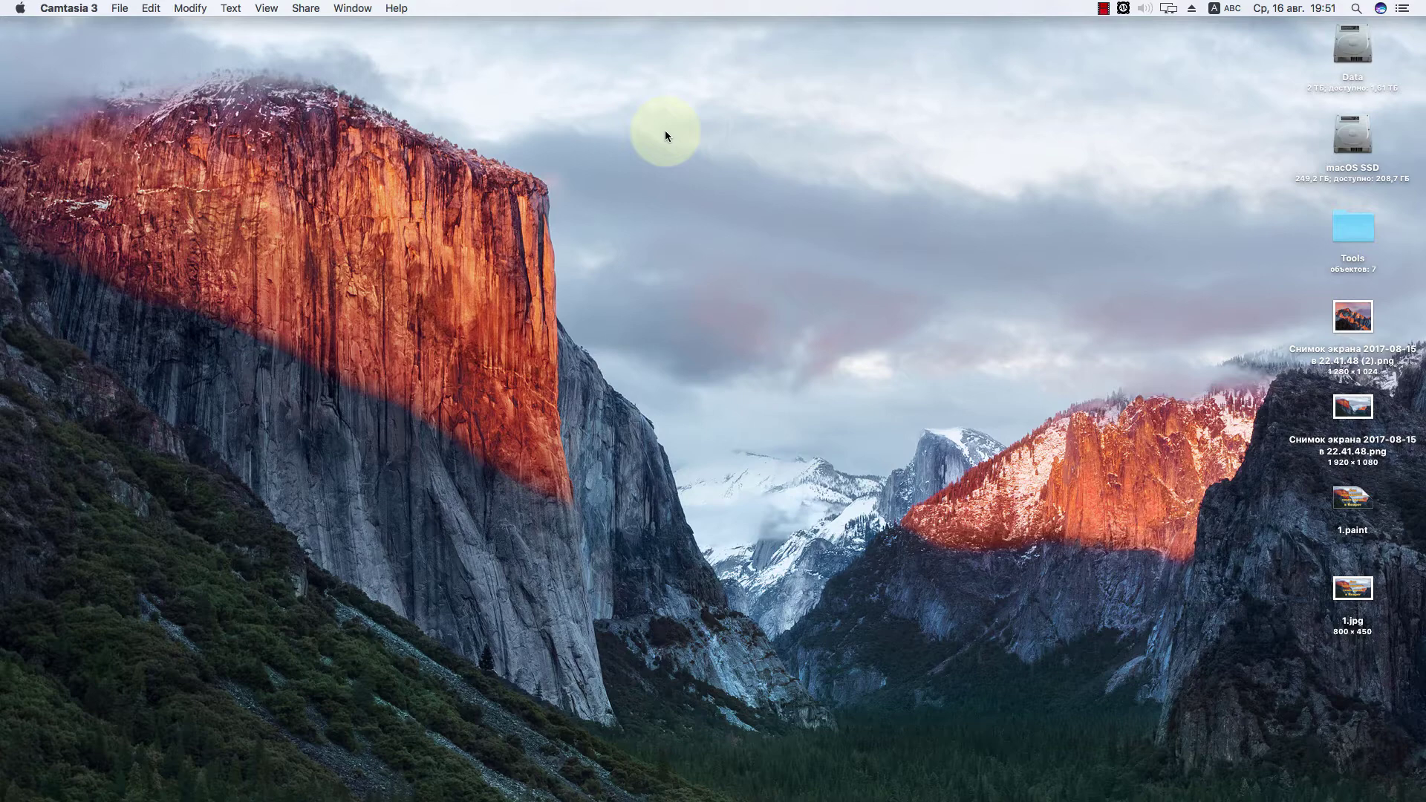
Open the effects chain of the Harem Scarem track and reposition its window to work on the Center Stereo plugin
{"action": "mouse_move", "coordinate": [290, 762]}
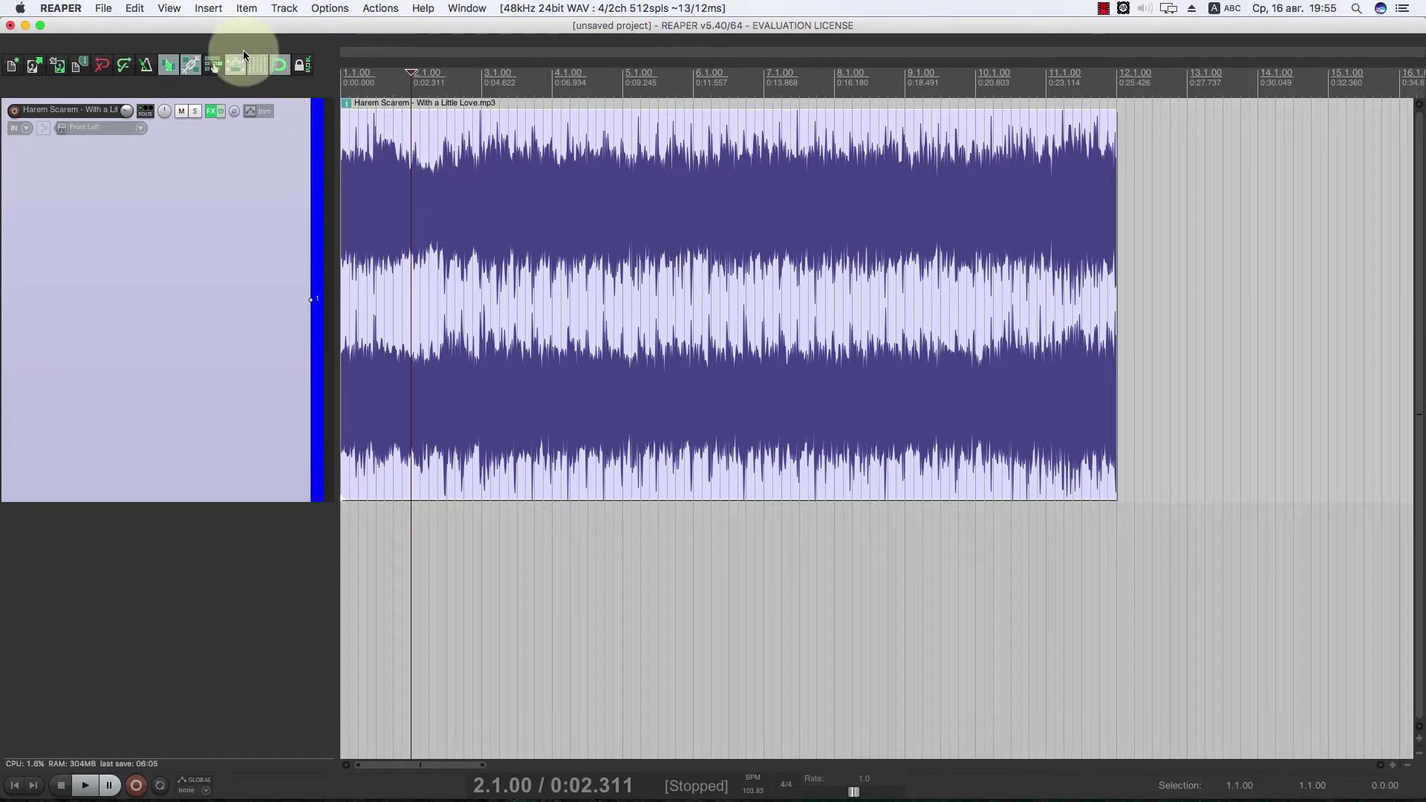
{"action": "left_click", "coordinate": [211, 111]}
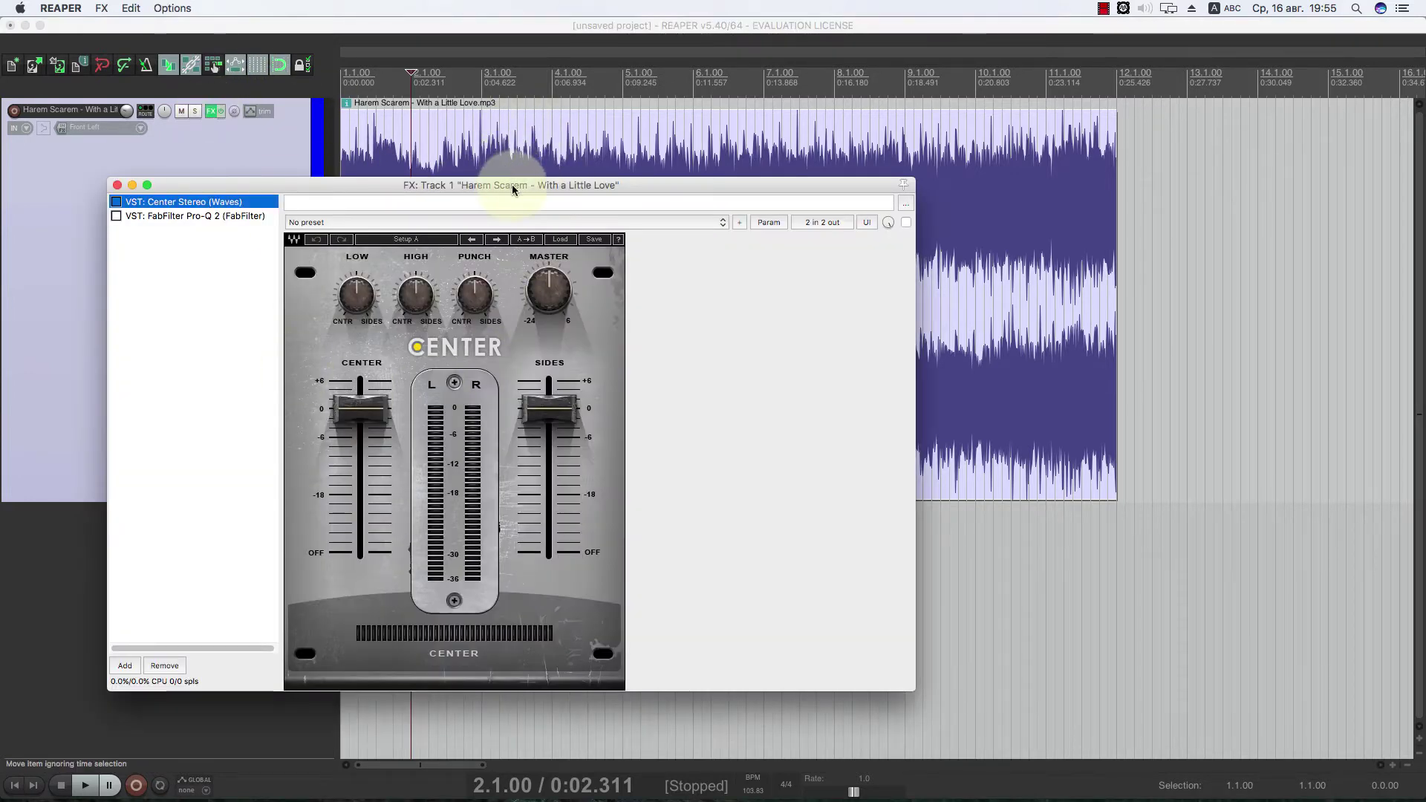
{"action": "left_click_drag", "start_coordinate": [511, 184], "coordinate": [672, 169]}
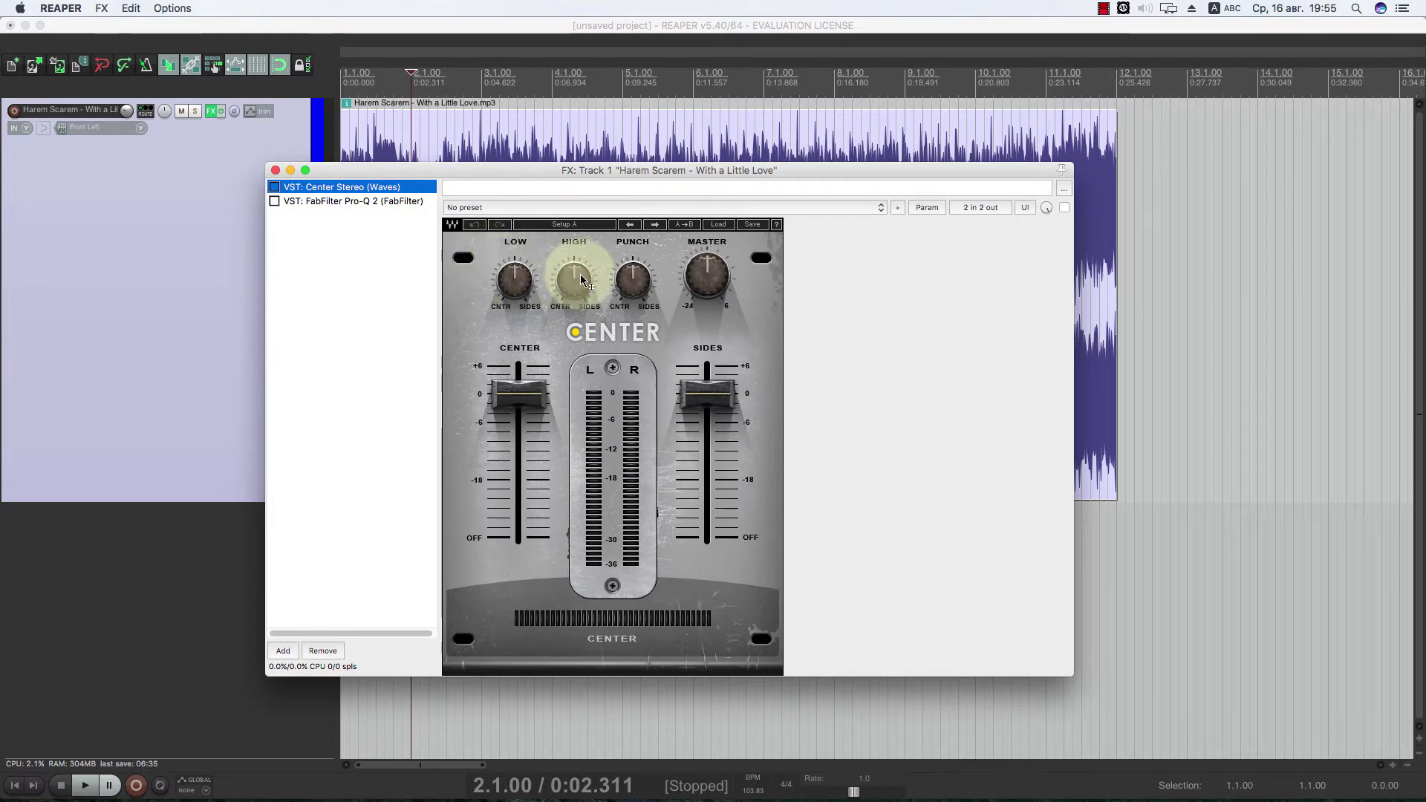
In Center Stereo, raise the CENTER fader to +6 and pull the SIDES fader down to OFF
{"action": "mouse_move", "coordinate": [516, 283]}
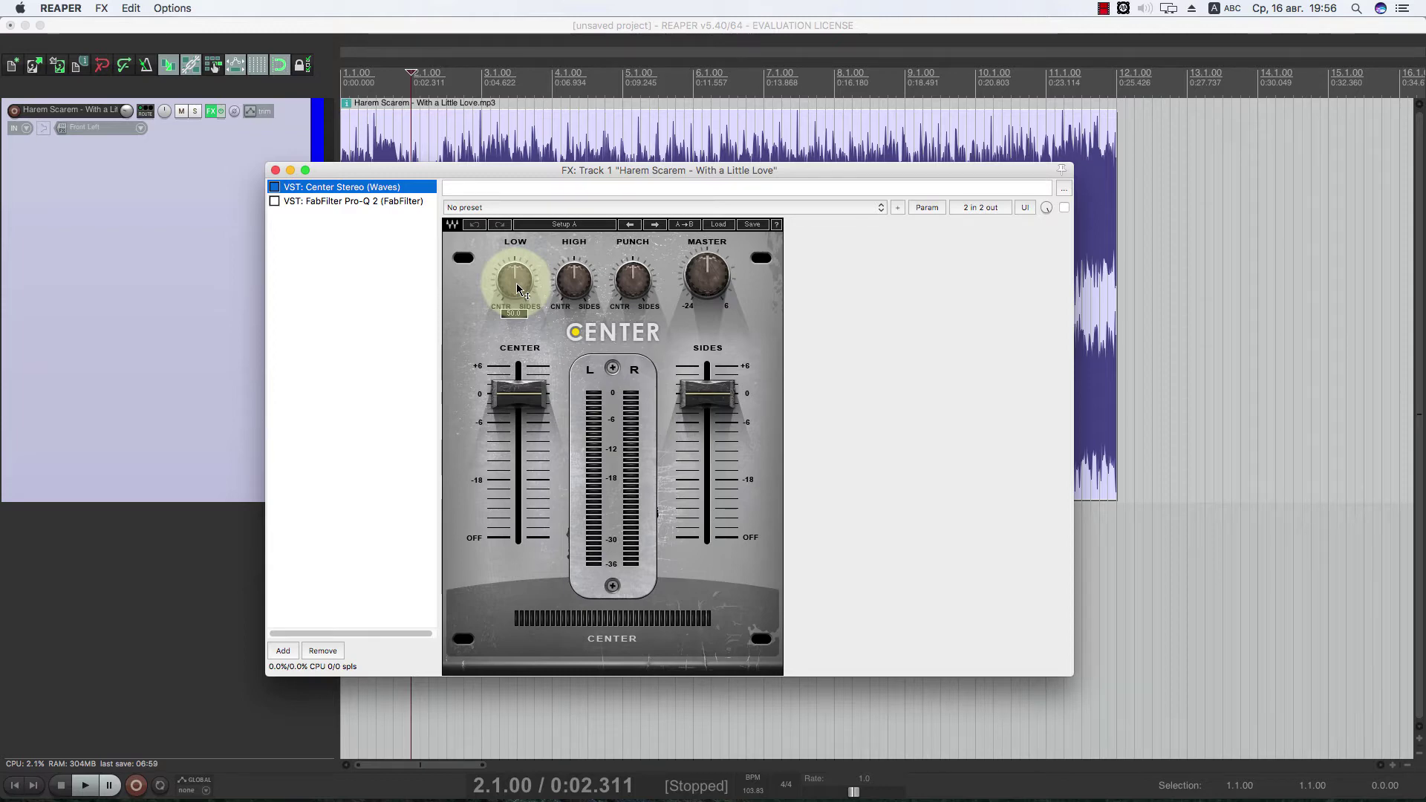
{"action": "left_click", "coordinate": [518, 395]}
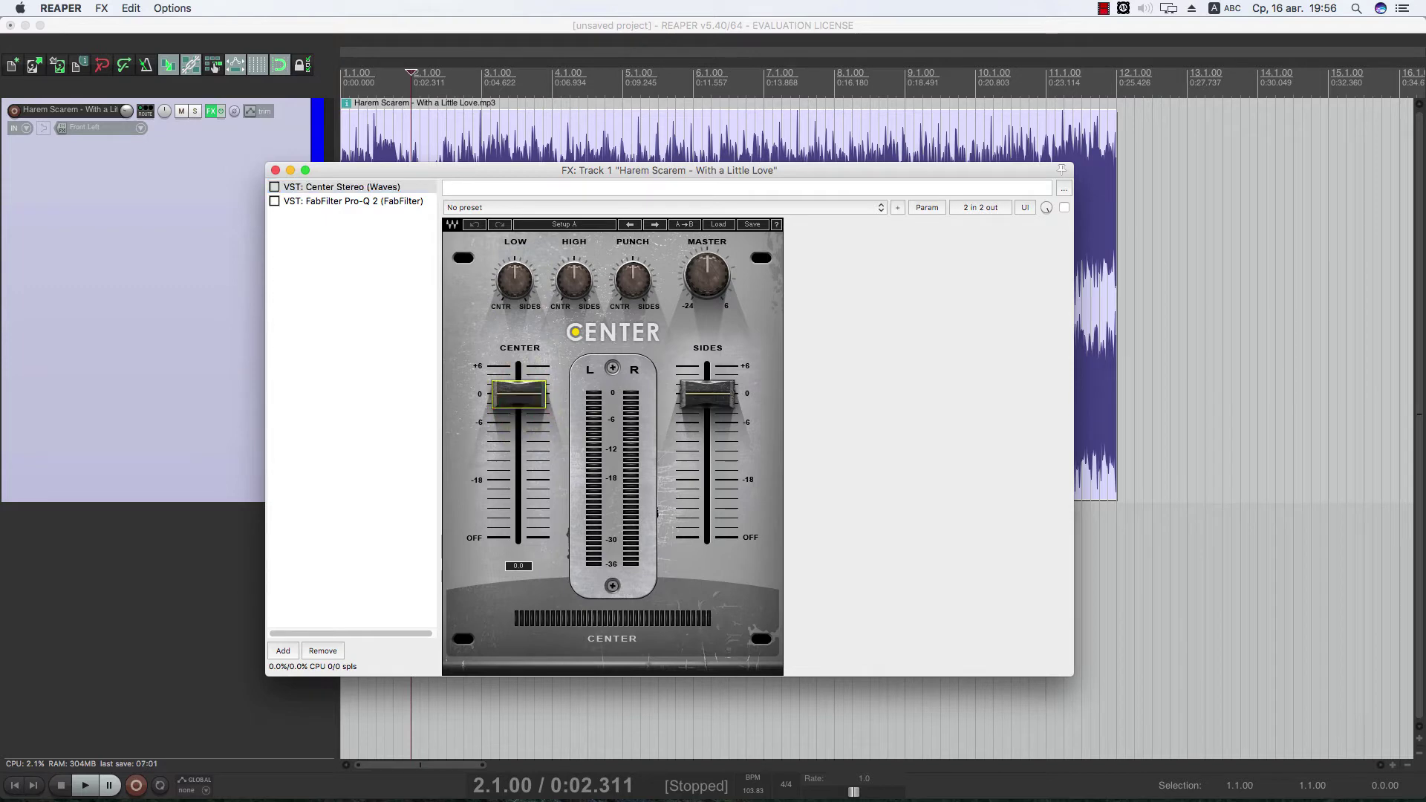
{"action": "left_click_drag", "start_coordinate": [519, 394], "coordinate": [519, 366]}
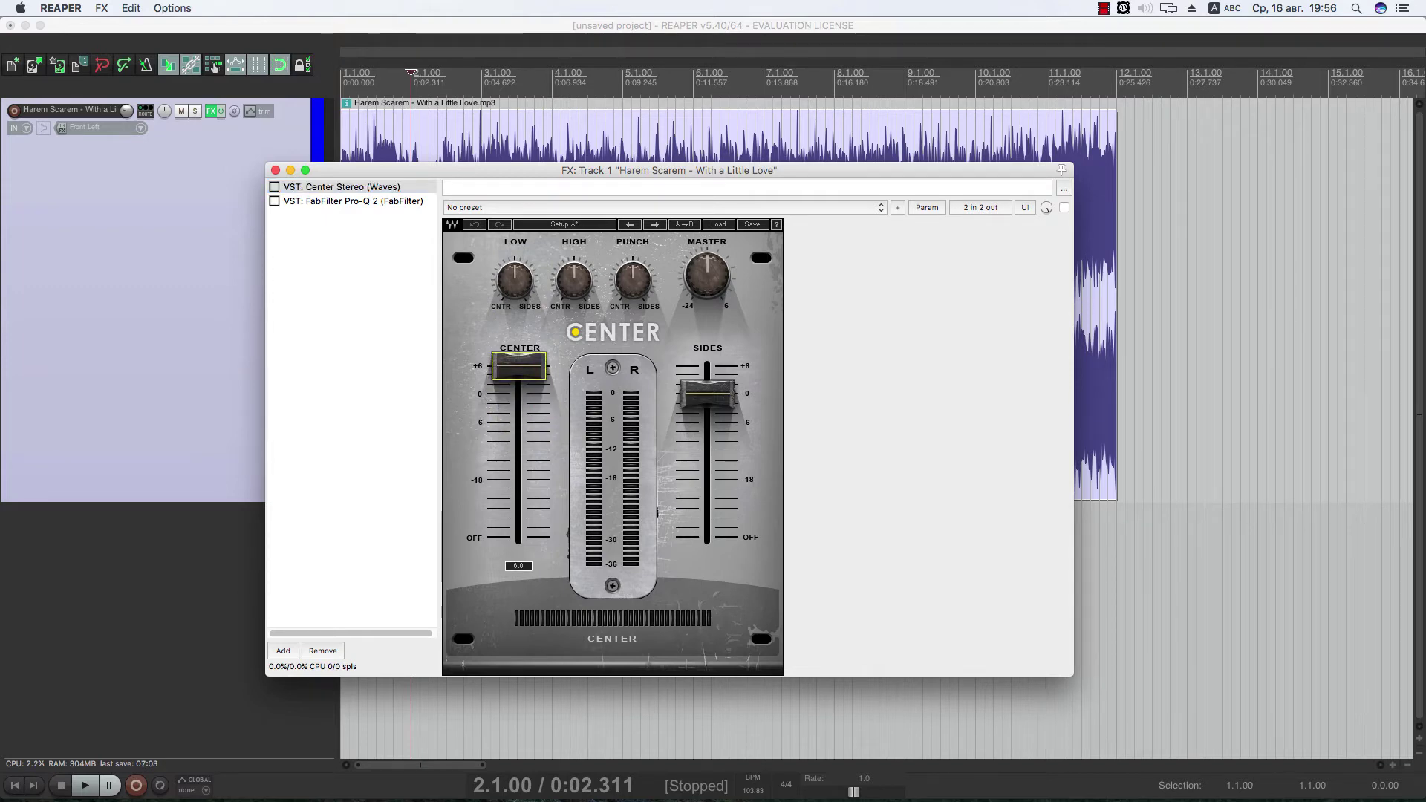
{"action": "left_click", "coordinate": [524, 375]}
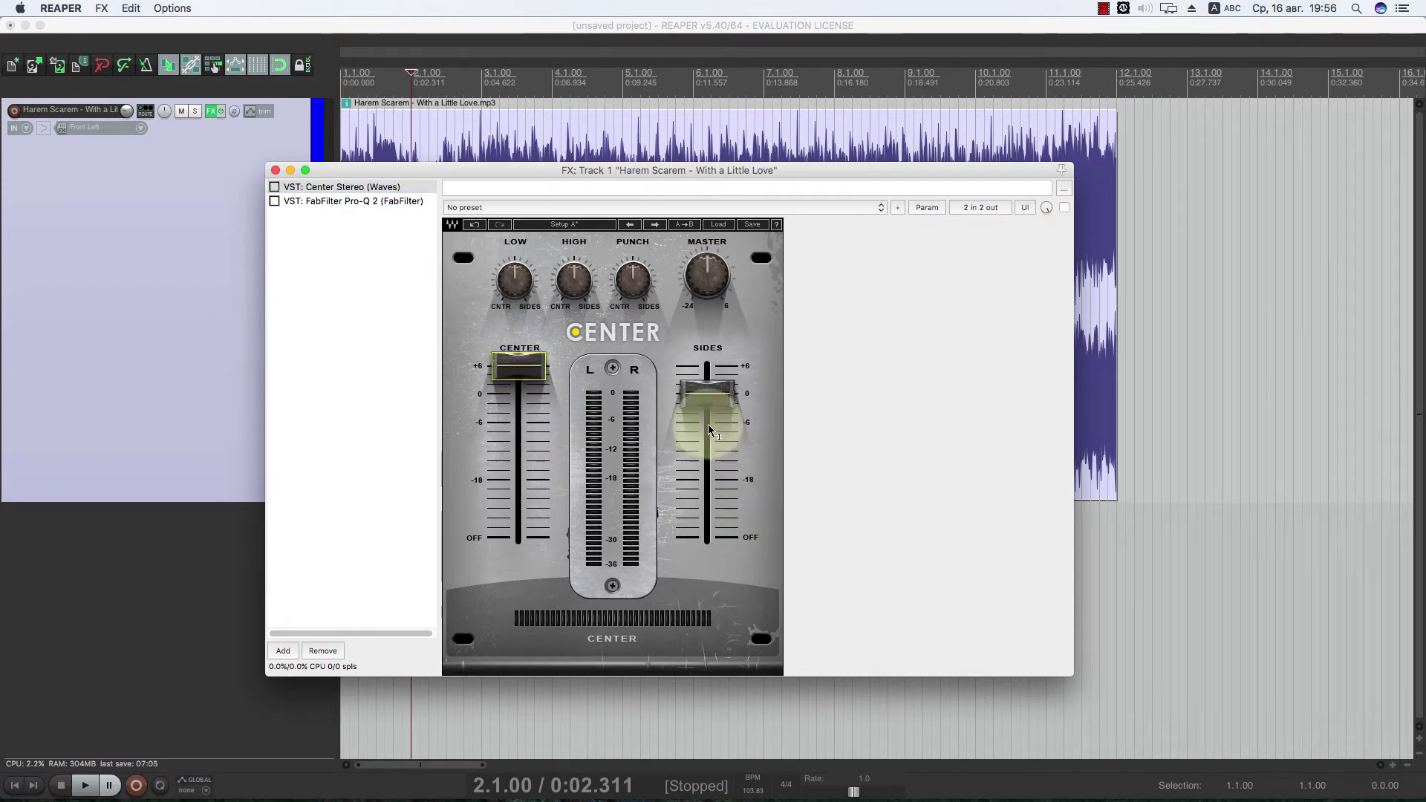
{"action": "left_click_drag", "start_coordinate": [707, 392], "coordinate": [707, 537]}
{"action": "left_click", "coordinate": [706, 543]}
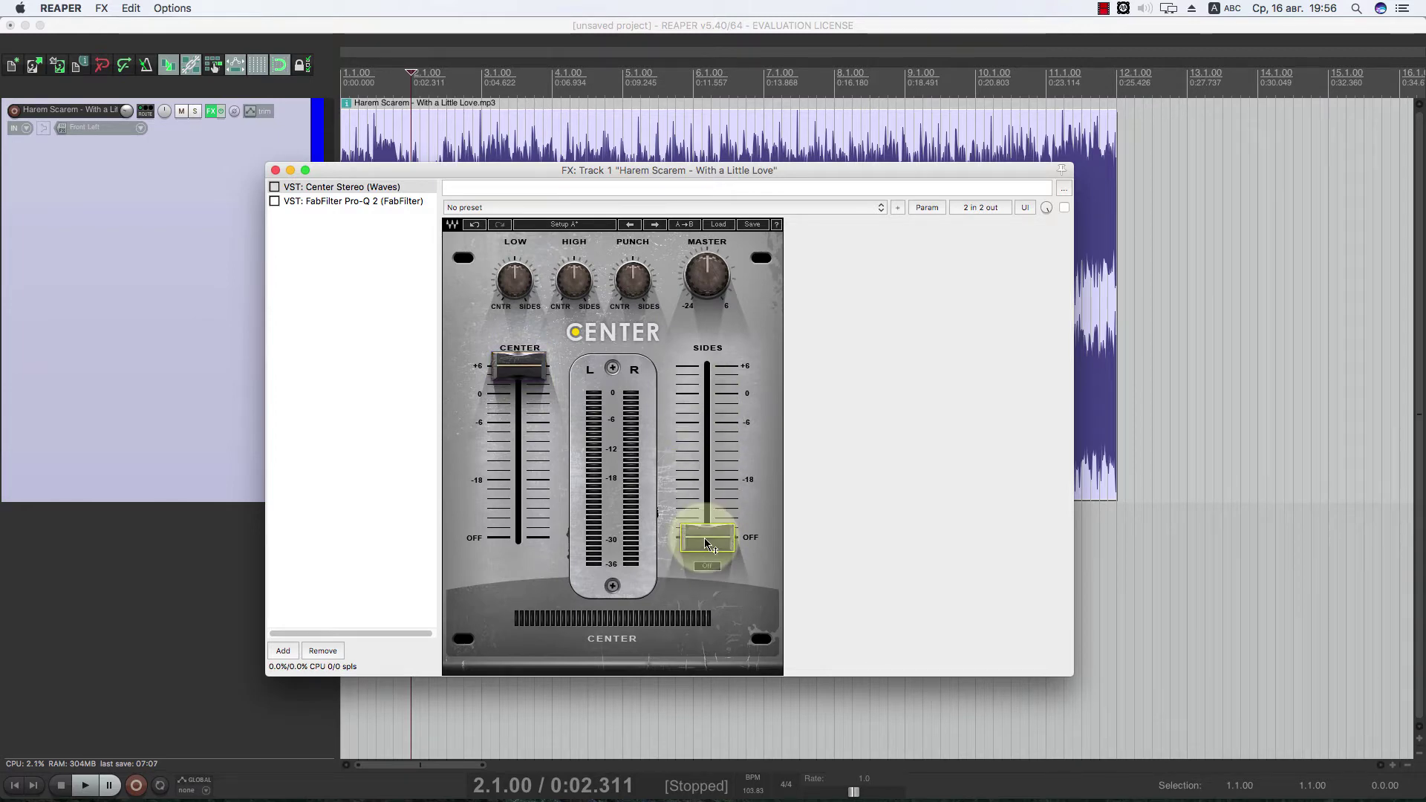
Turn the LOW control fully toward CNTR and the HIGH control fully toward SIDES
{"action": "left_click", "coordinate": [515, 279]}
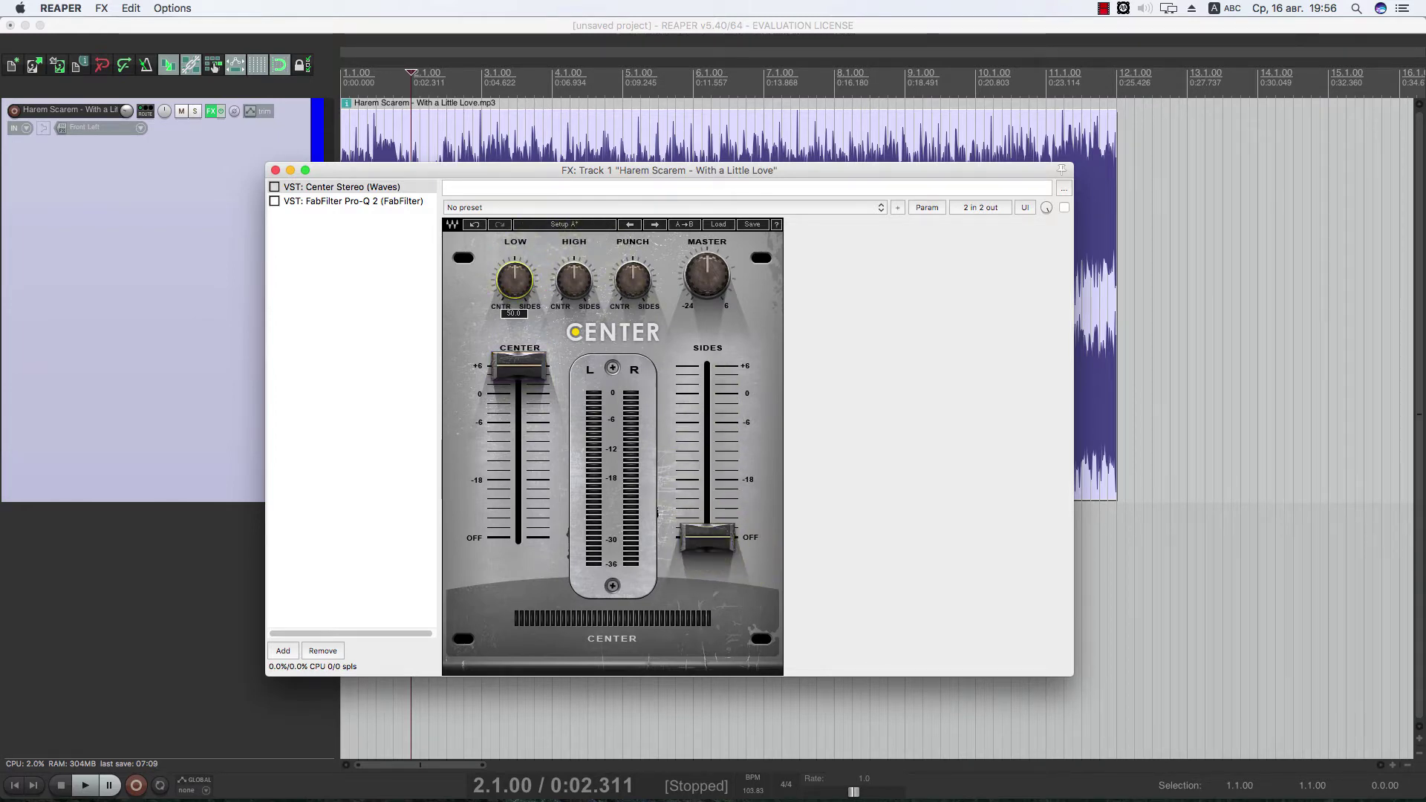
{"action": "left_click_drag", "start_coordinate": [515, 279], "coordinate": [572, 284]}
{"action": "left_click", "coordinate": [574, 282]}
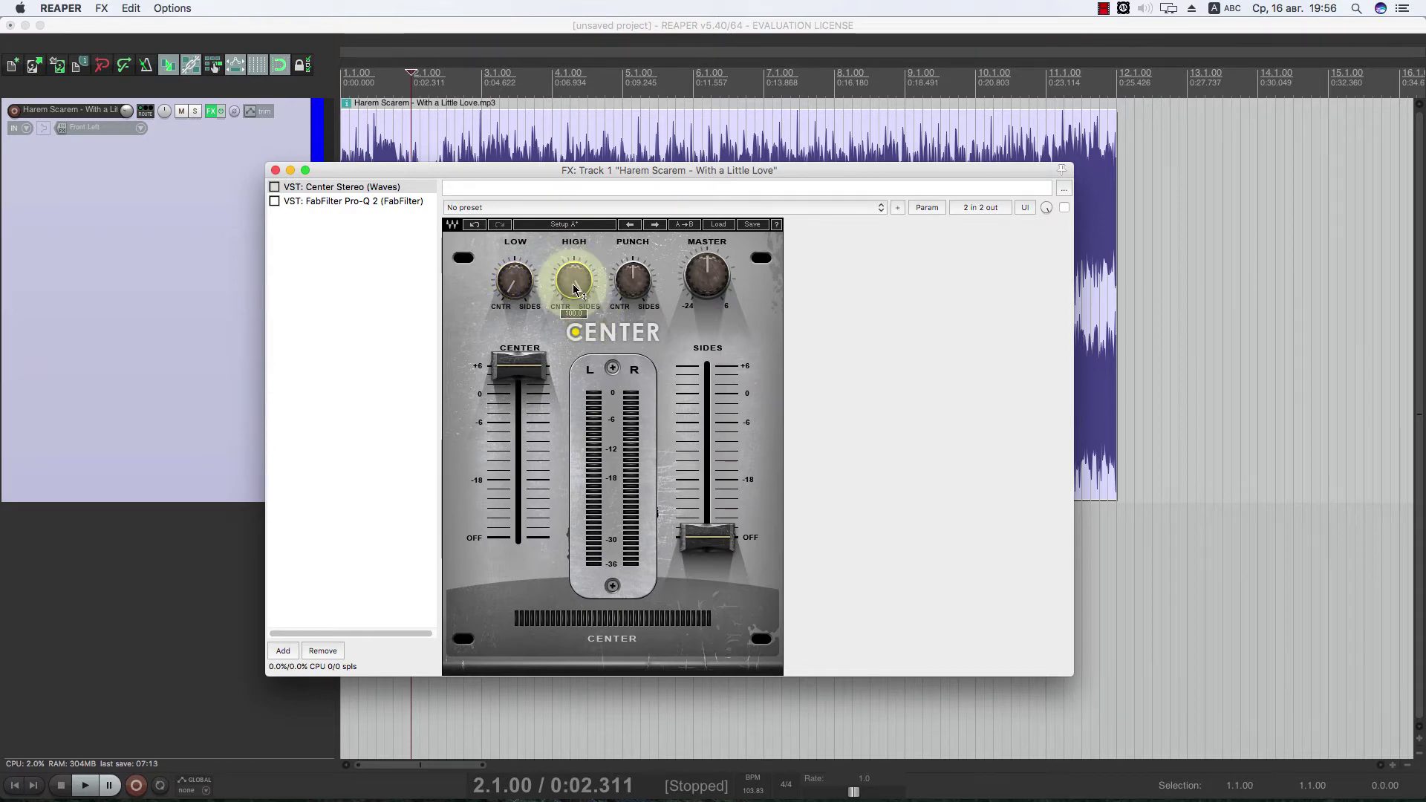
Play the track from measure 3, compare the sound with Center Stereo enabled and bypassed, and stop playback
{"action": "left_click_drag", "start_coordinate": [493, 174], "coordinate": [557, 299]}
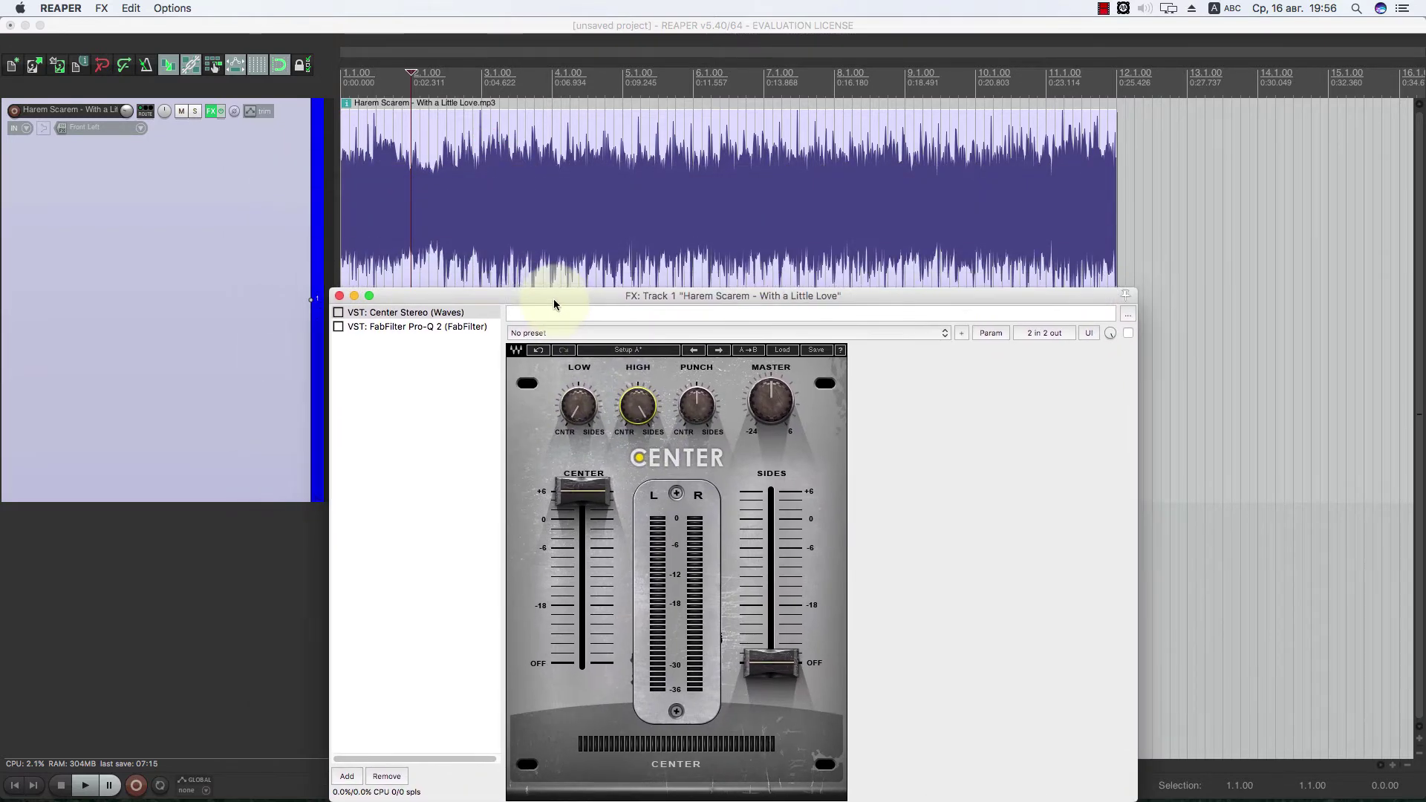
{"action": "left_click", "coordinate": [480, 164]}
{"action": "key", "text": "space"}
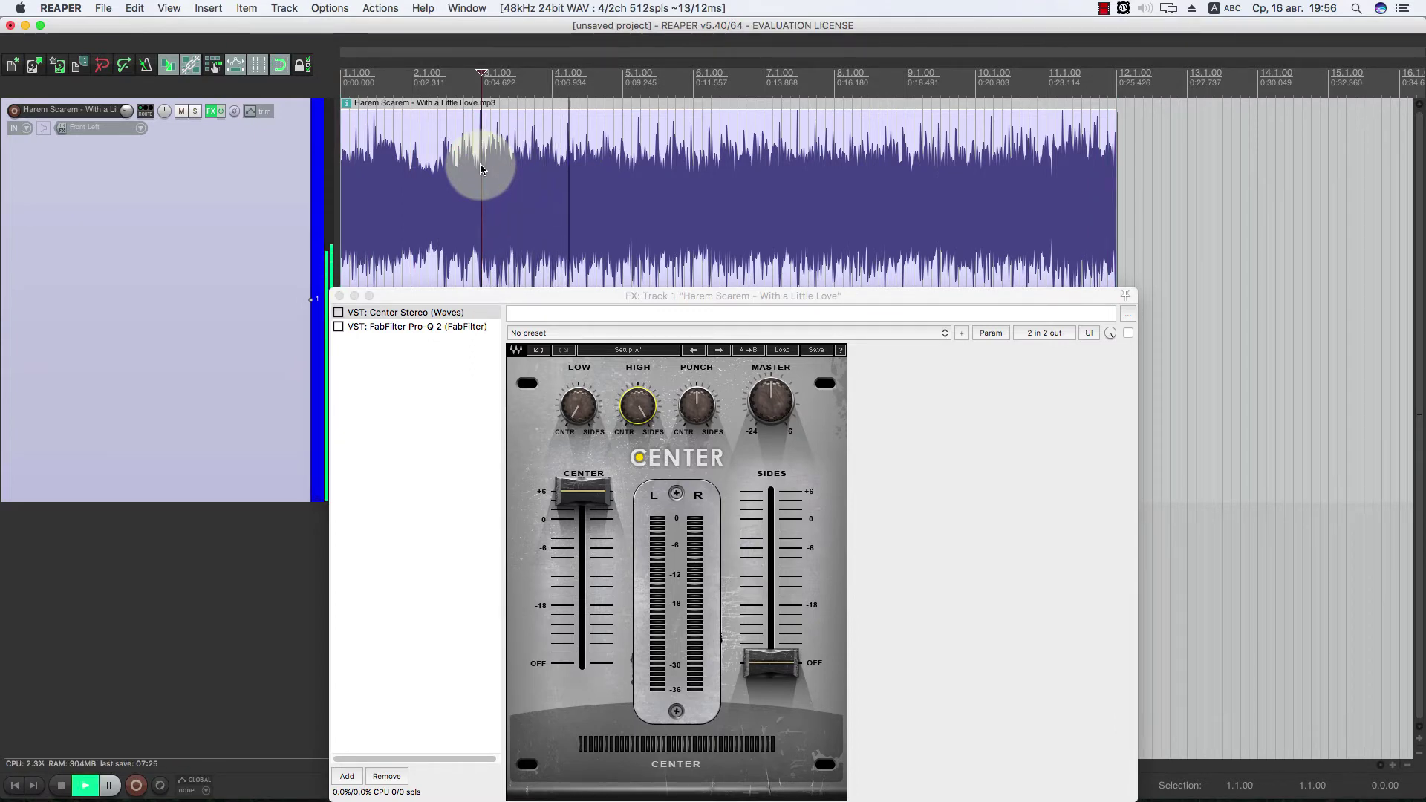
{"action": "left_click", "coordinate": [339, 313]}
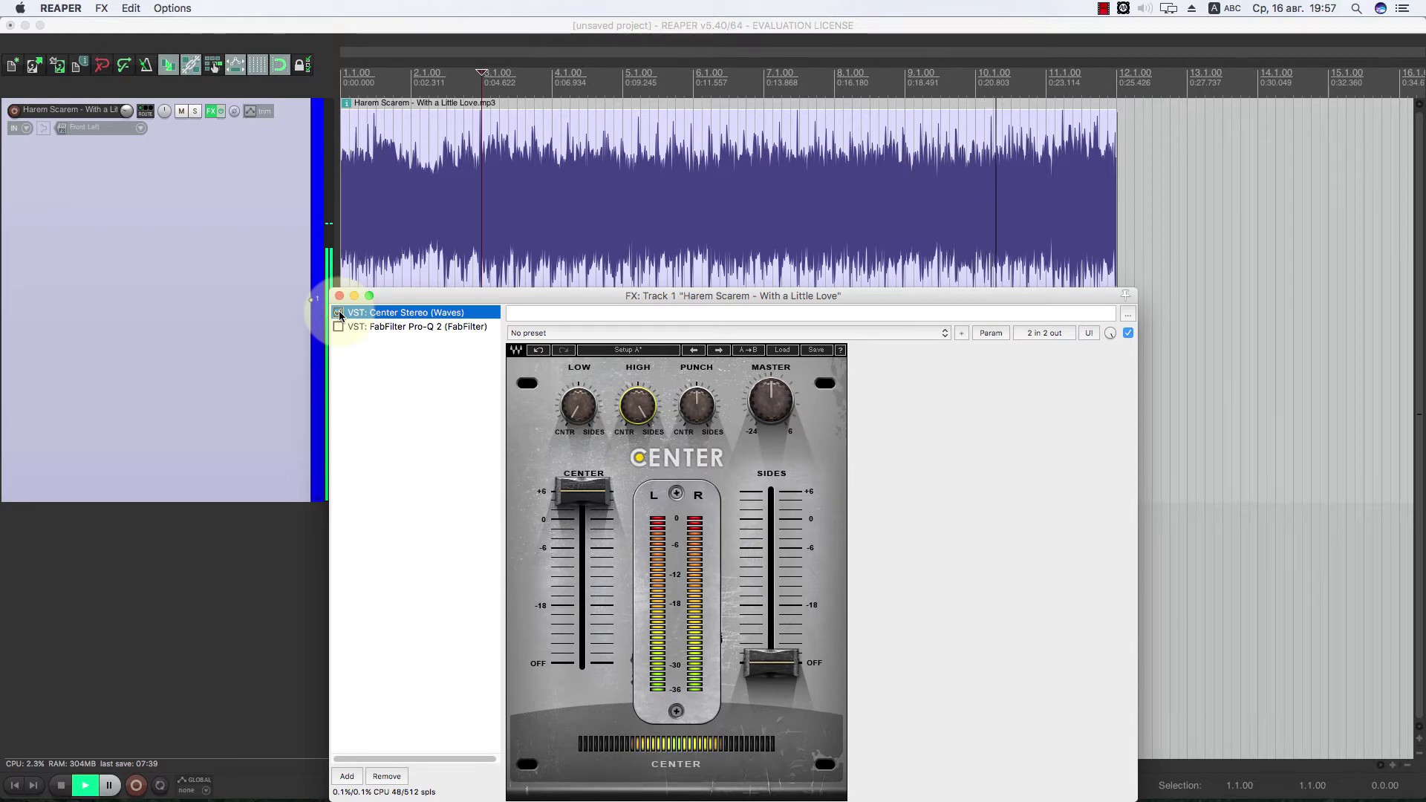
{"action": "left_click", "coordinate": [339, 313]}
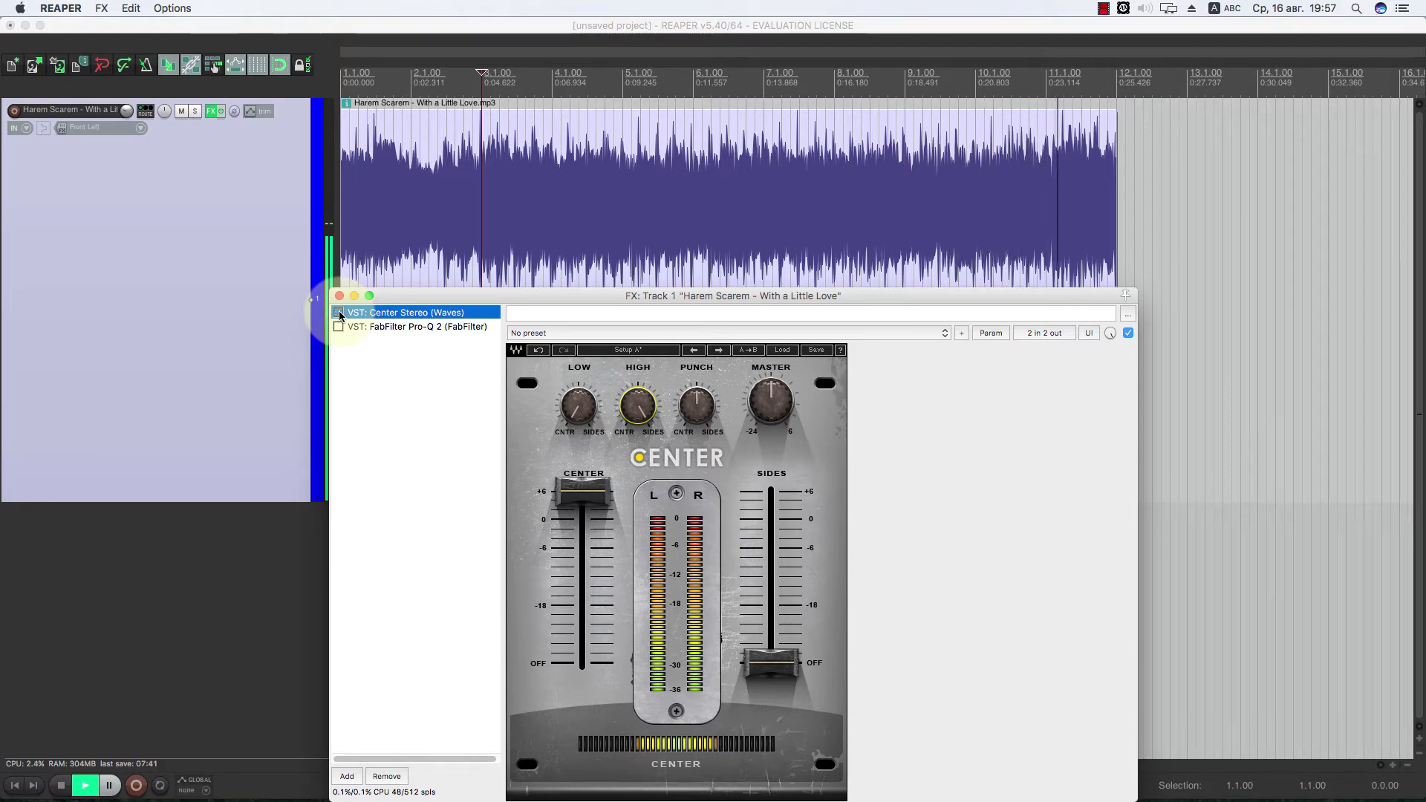
{"action": "key", "text": "space"}
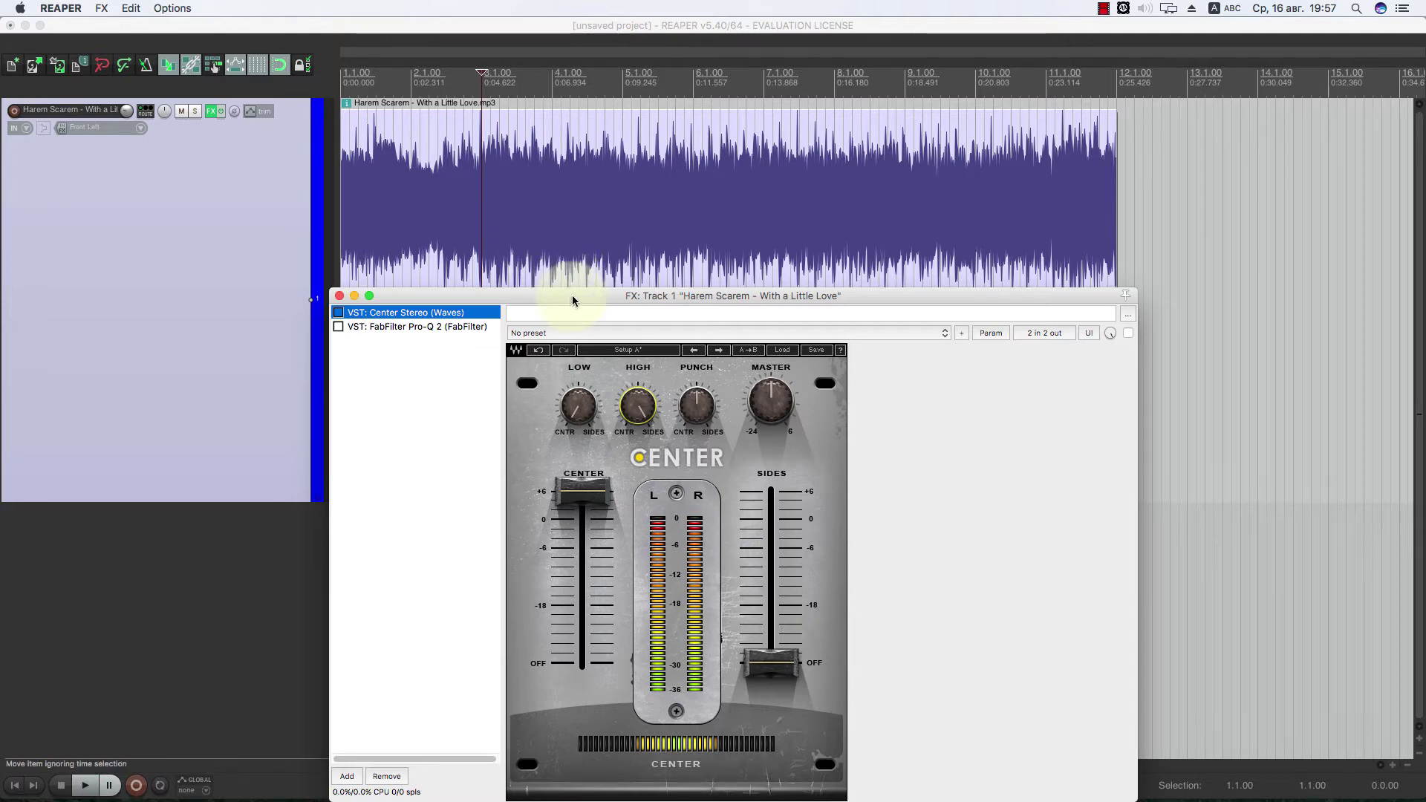
Enable FabFilter Pro-Q 2 in the effects chain and set its channel mode to Mid/Side
{"action": "left_click_drag", "start_coordinate": [572, 295], "coordinate": [555, 236]}
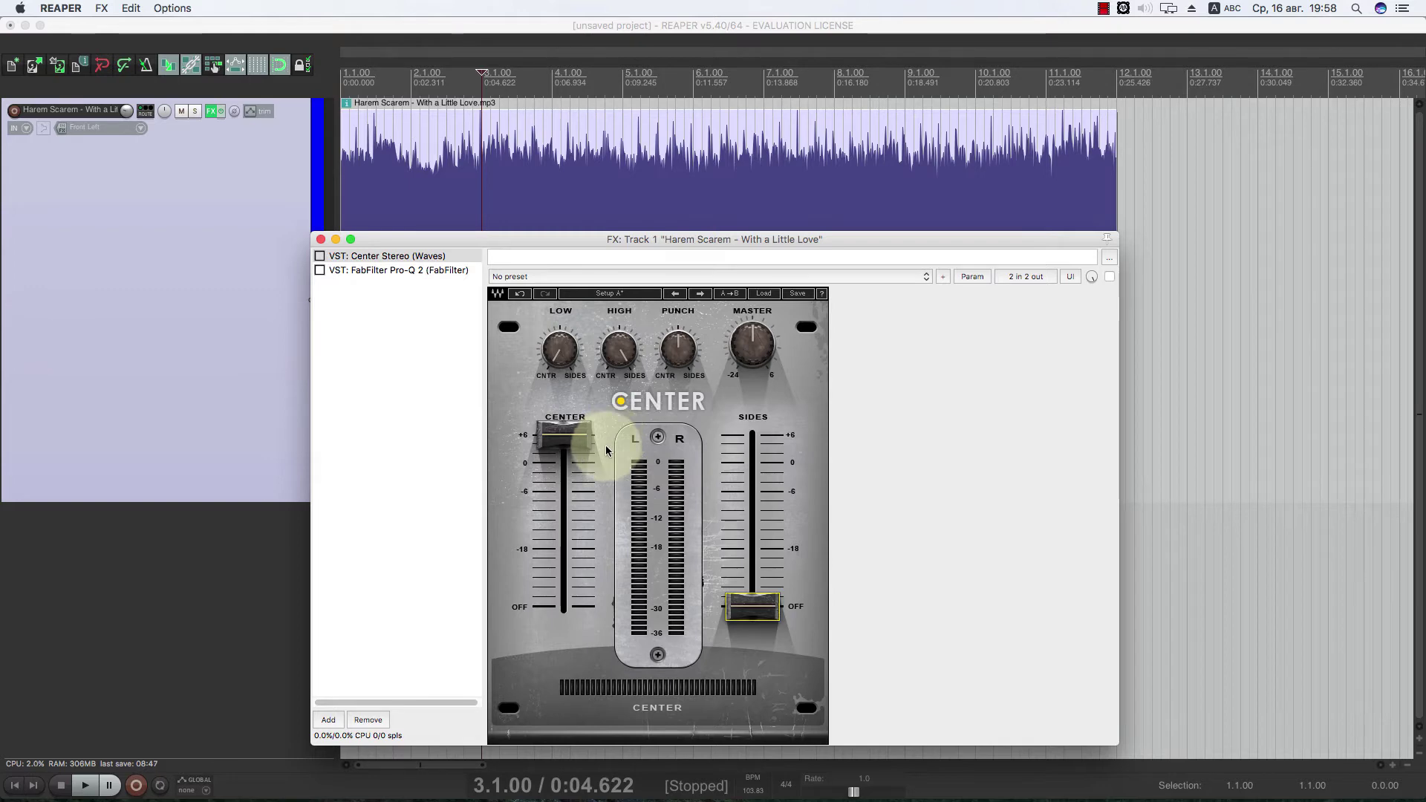
{"action": "left_click", "coordinate": [388, 271]}
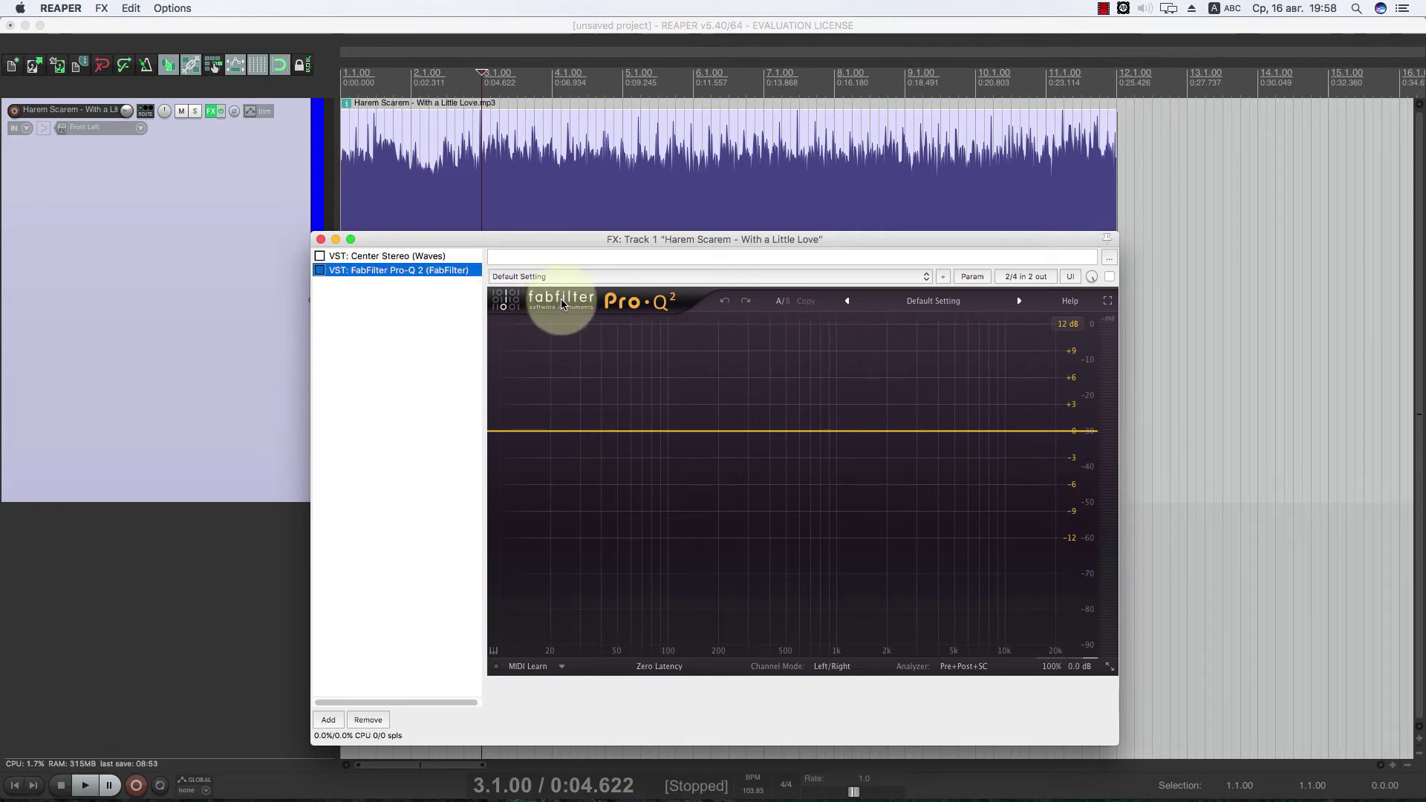
{"action": "left_click", "coordinate": [320, 270]}
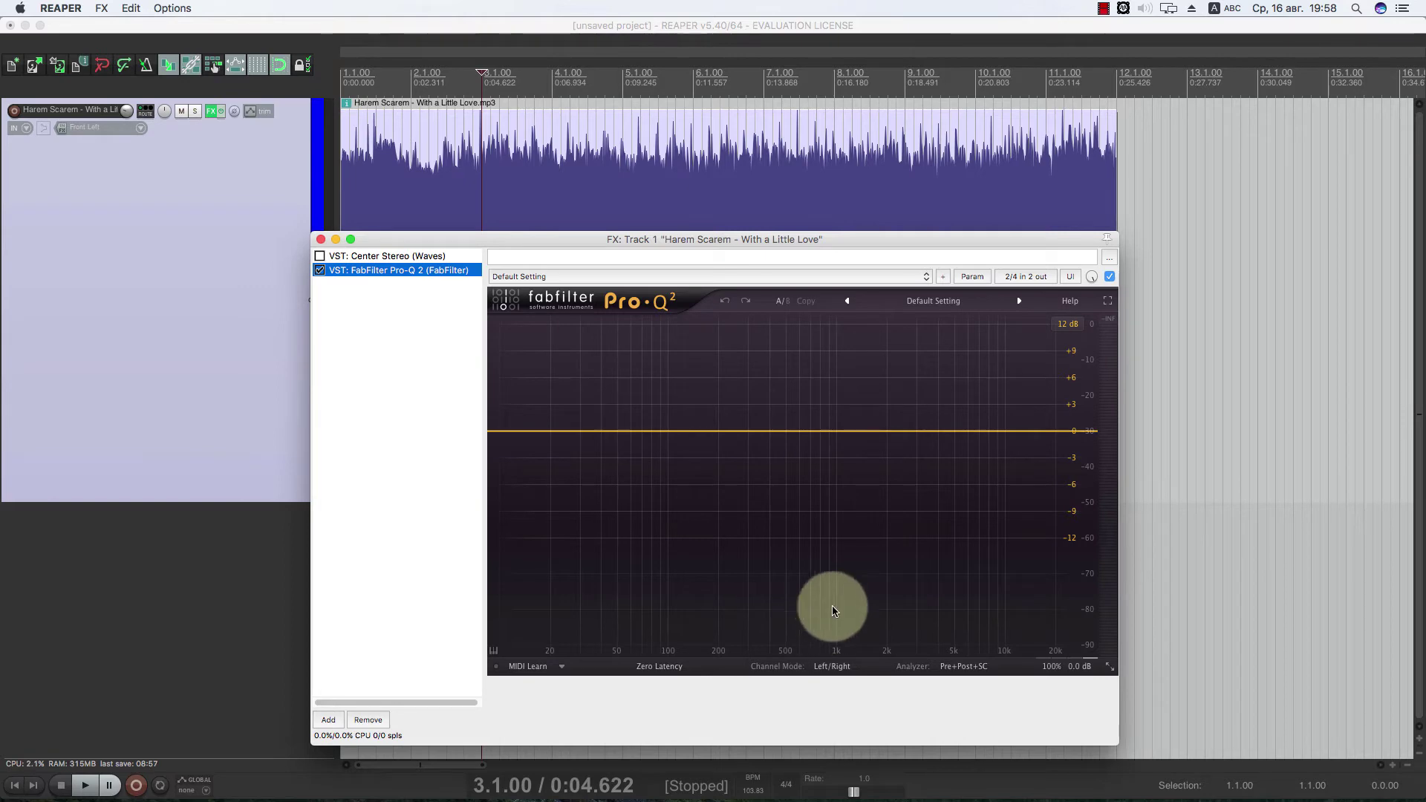
{"action": "left_click", "coordinate": [831, 666]}
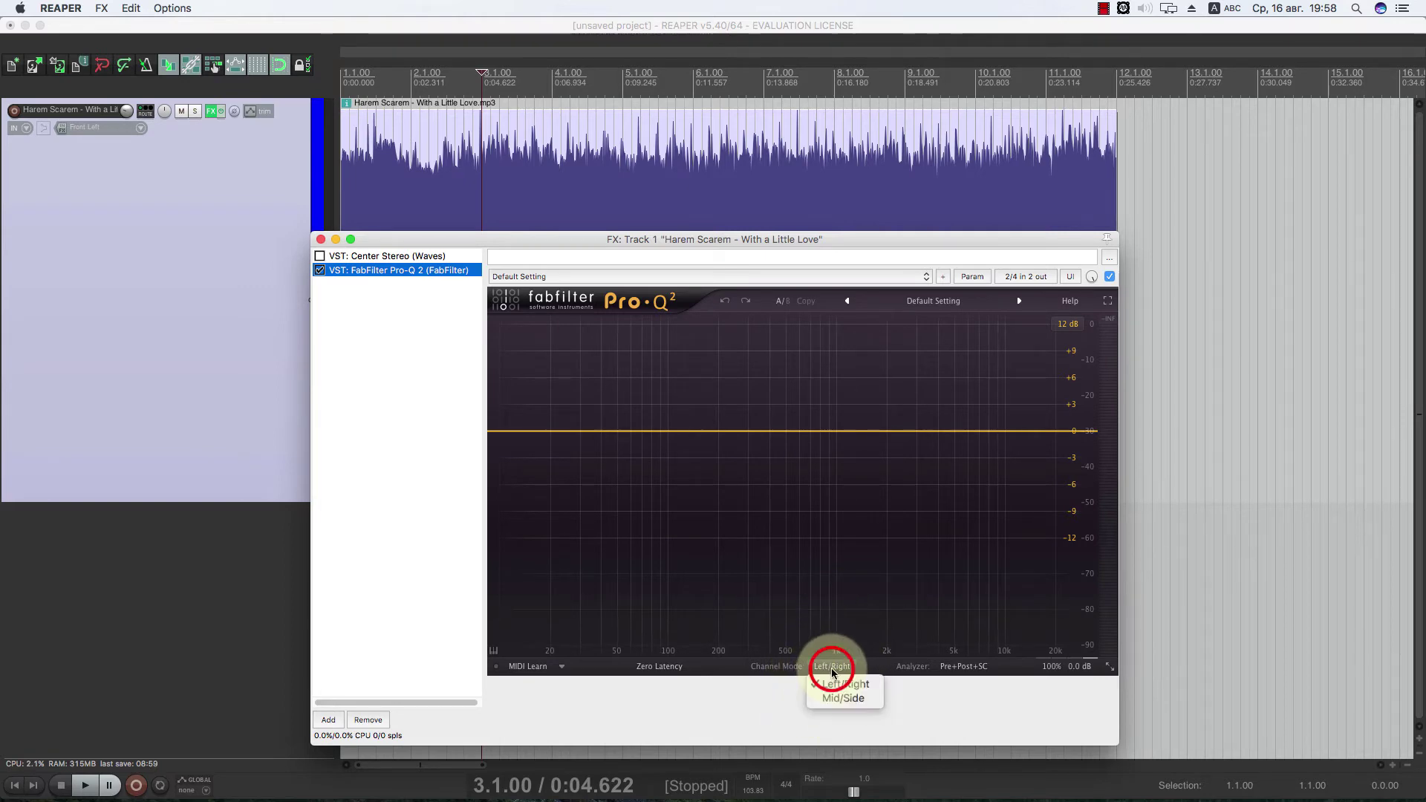
{"action": "left_click", "coordinate": [829, 697]}
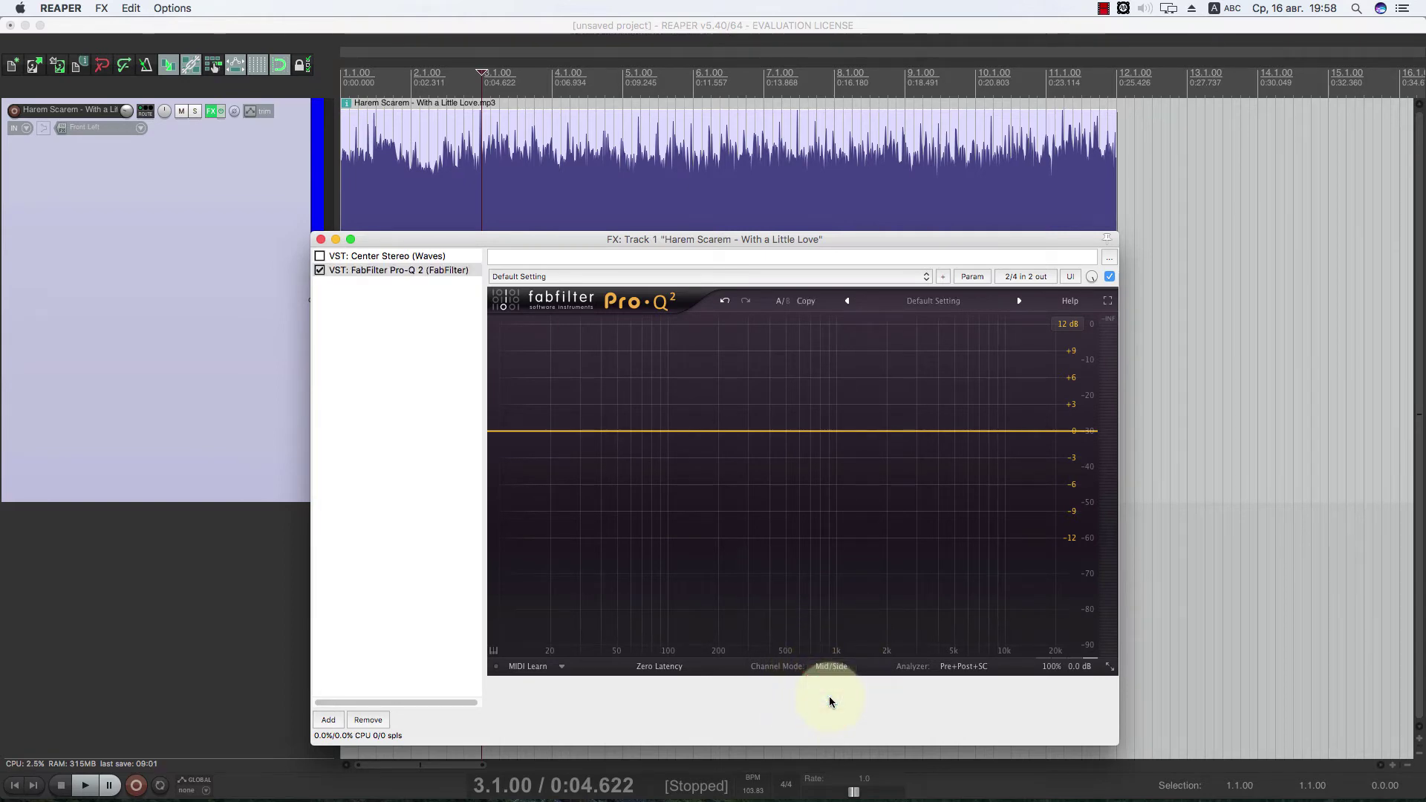
Add a Low Shelf band at about 100 Hz with about +5.65 dB of gain and apply it to the Mid channel only
{"action": "left_click", "coordinate": [490, 433]}
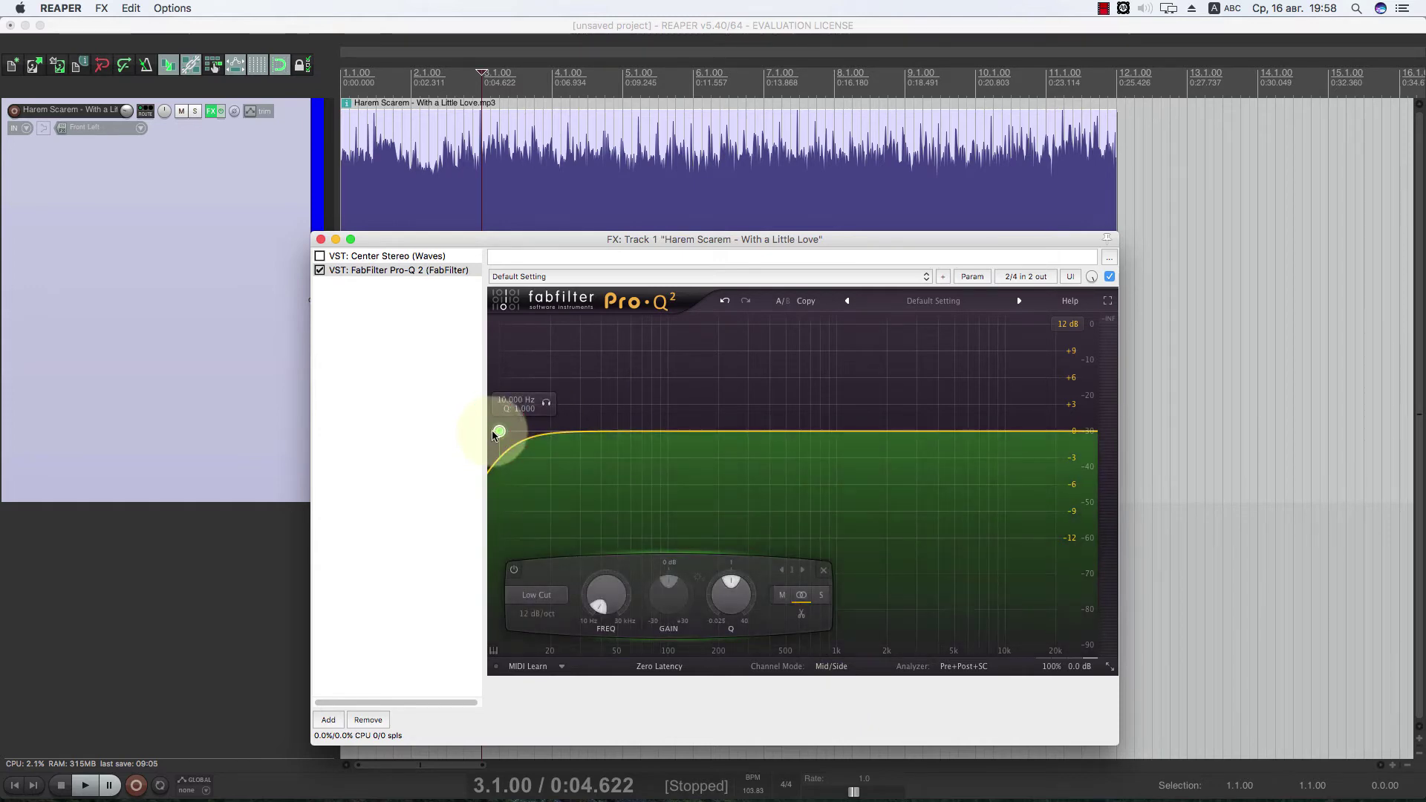
{"action": "left_click_drag", "start_coordinate": [499, 425], "coordinate": [552, 434]}
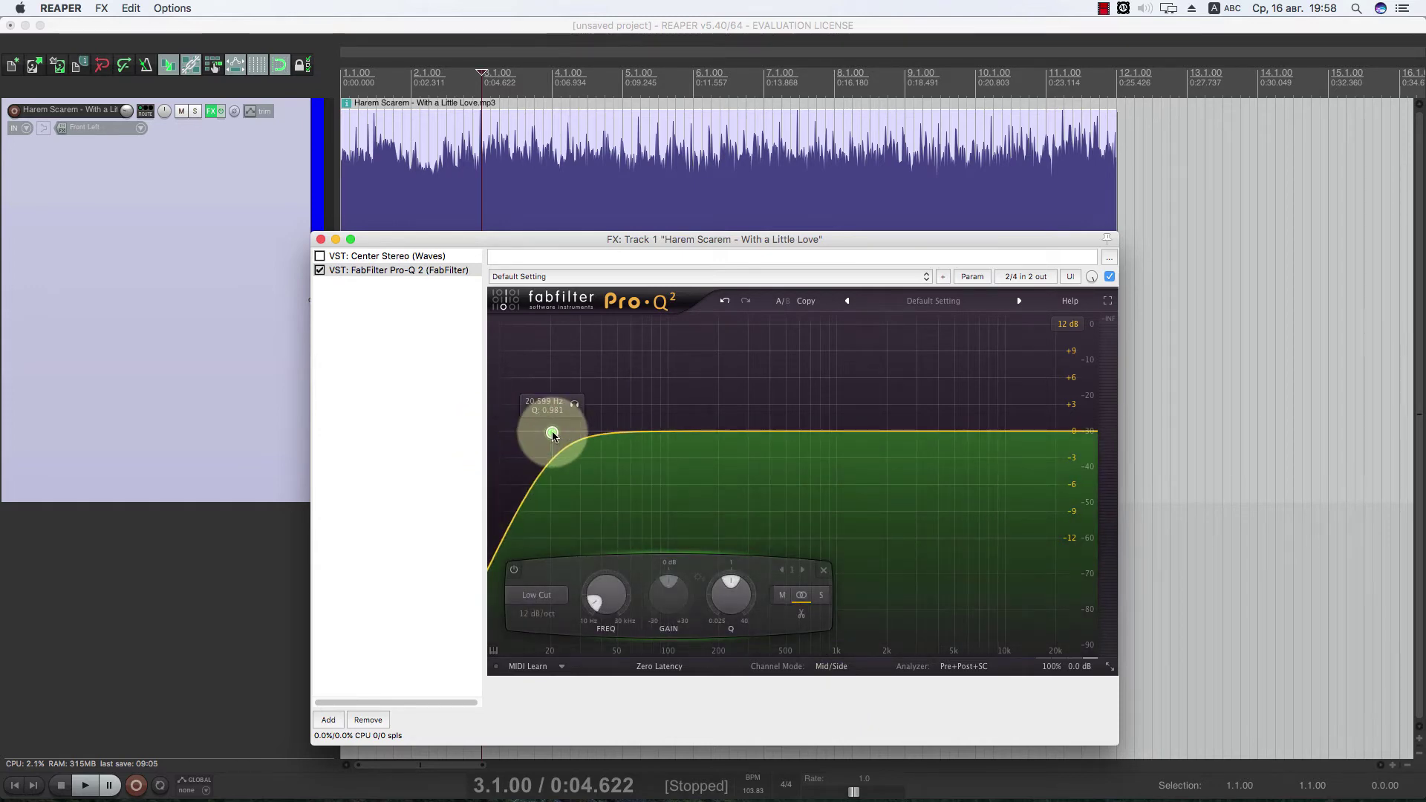
{"action": "left_click", "coordinate": [538, 595]}
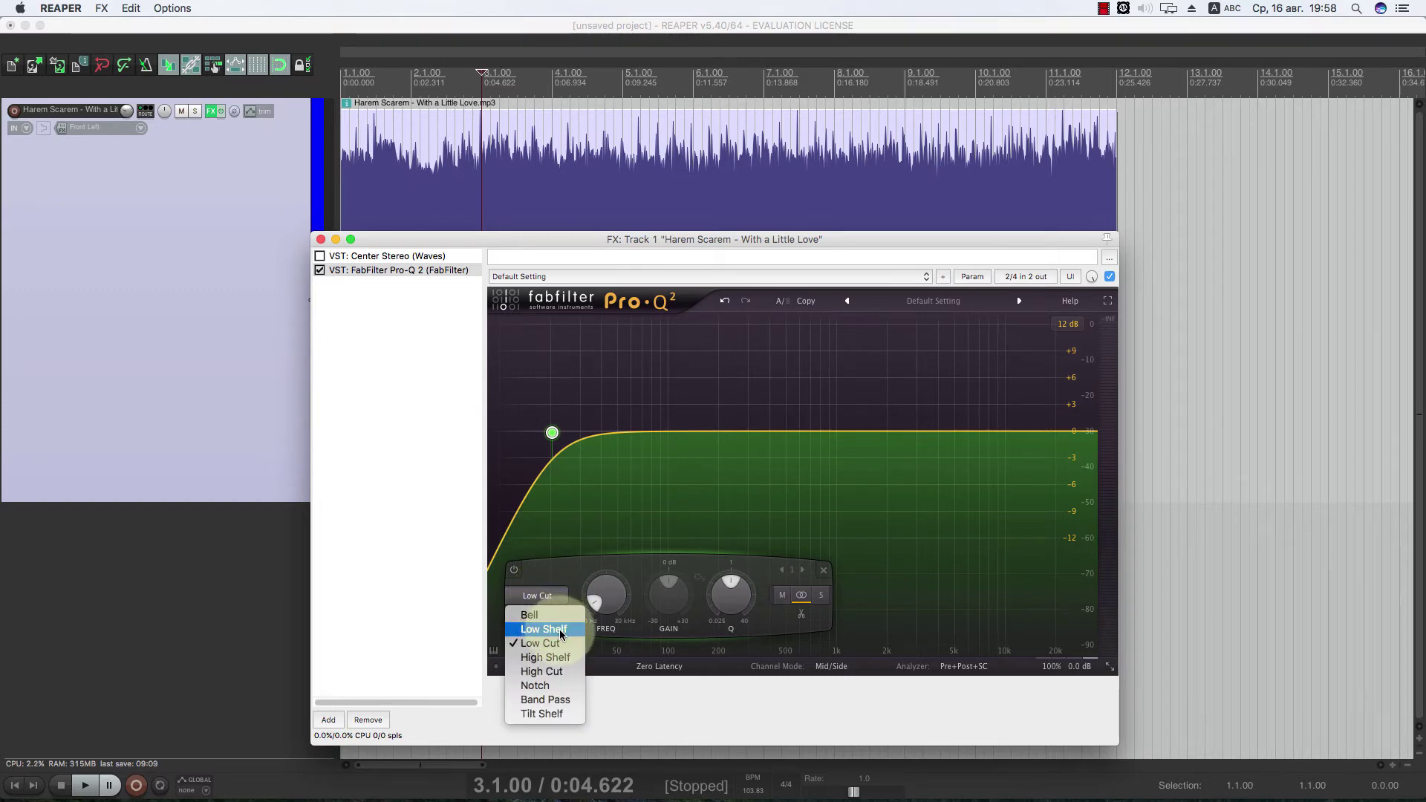
{"action": "left_click", "coordinate": [546, 630]}
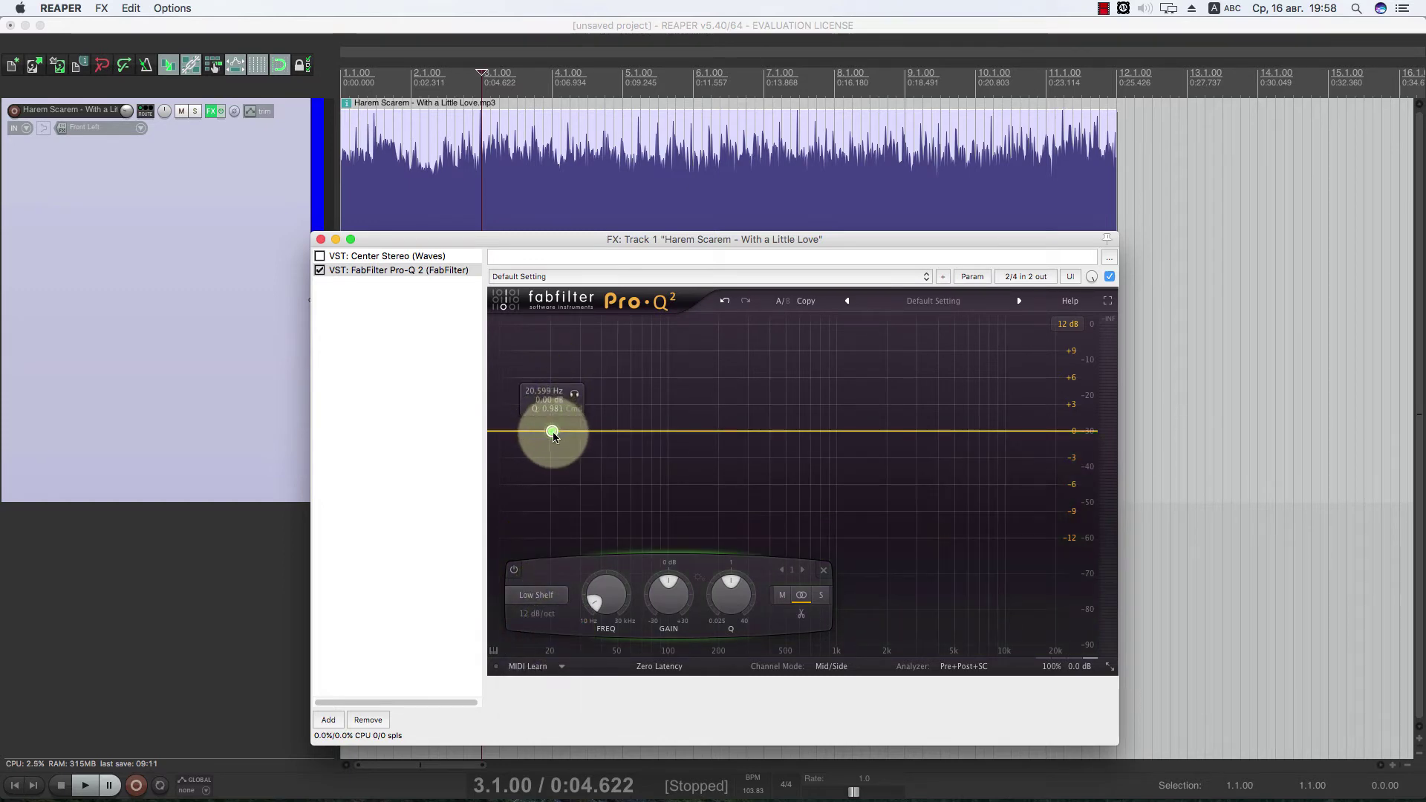
{"action": "left_click_drag", "start_coordinate": [551, 429], "coordinate": [669, 386]}
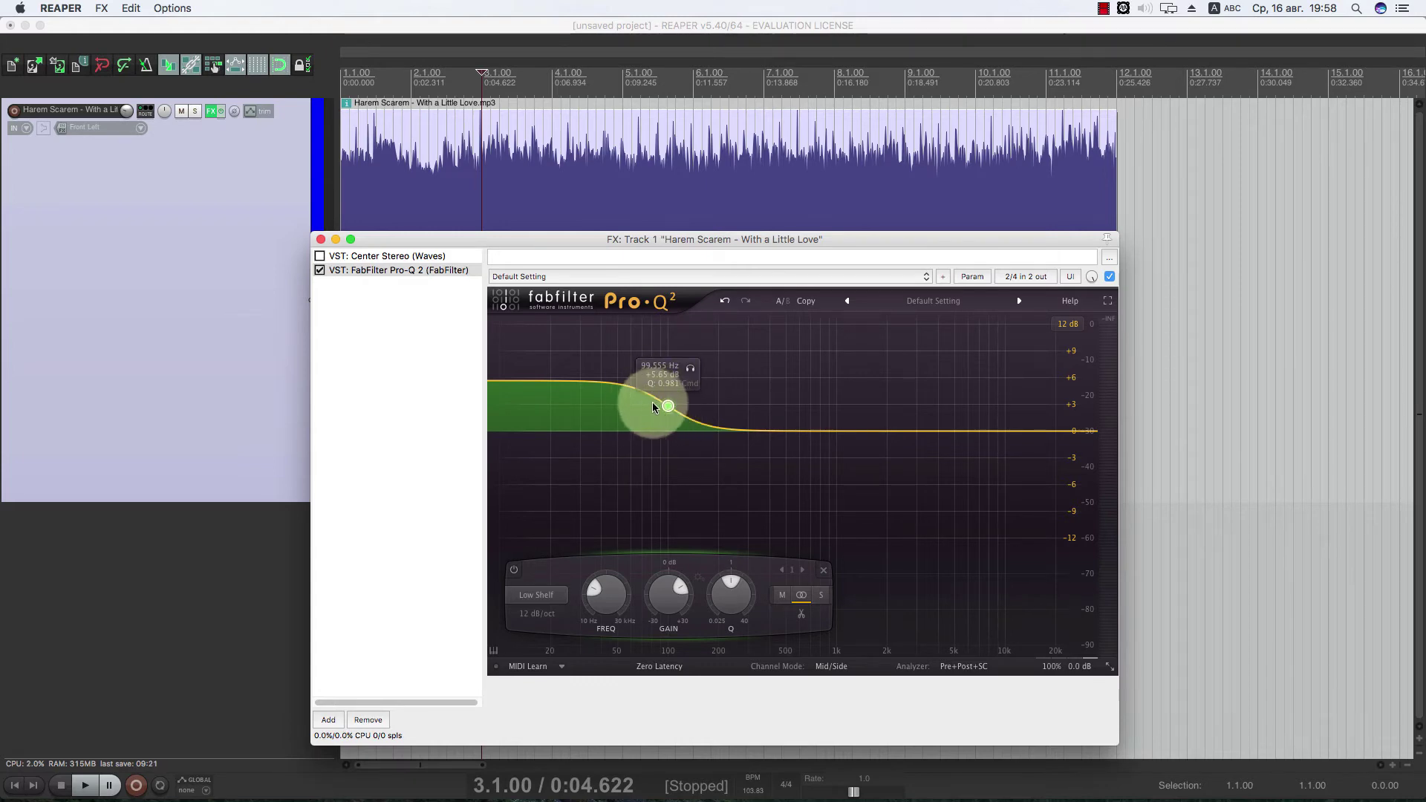
{"action": "left_click", "coordinate": [784, 601]}
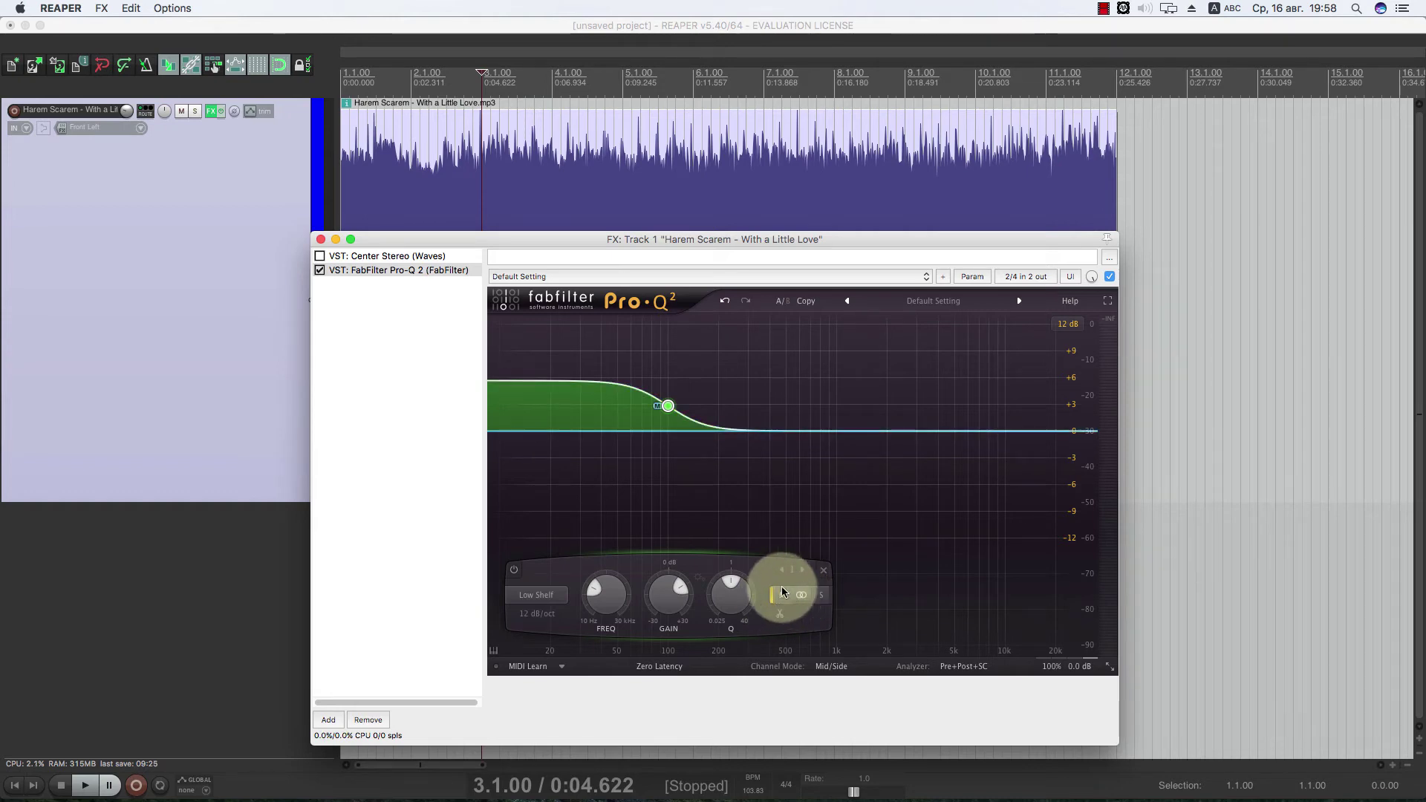
Add a second Low Shelf band just above 100 Hz, assign it to the Side channel, and cut its lows by about 16 dB
{"action": "double_click", "coordinate": [670, 436]}
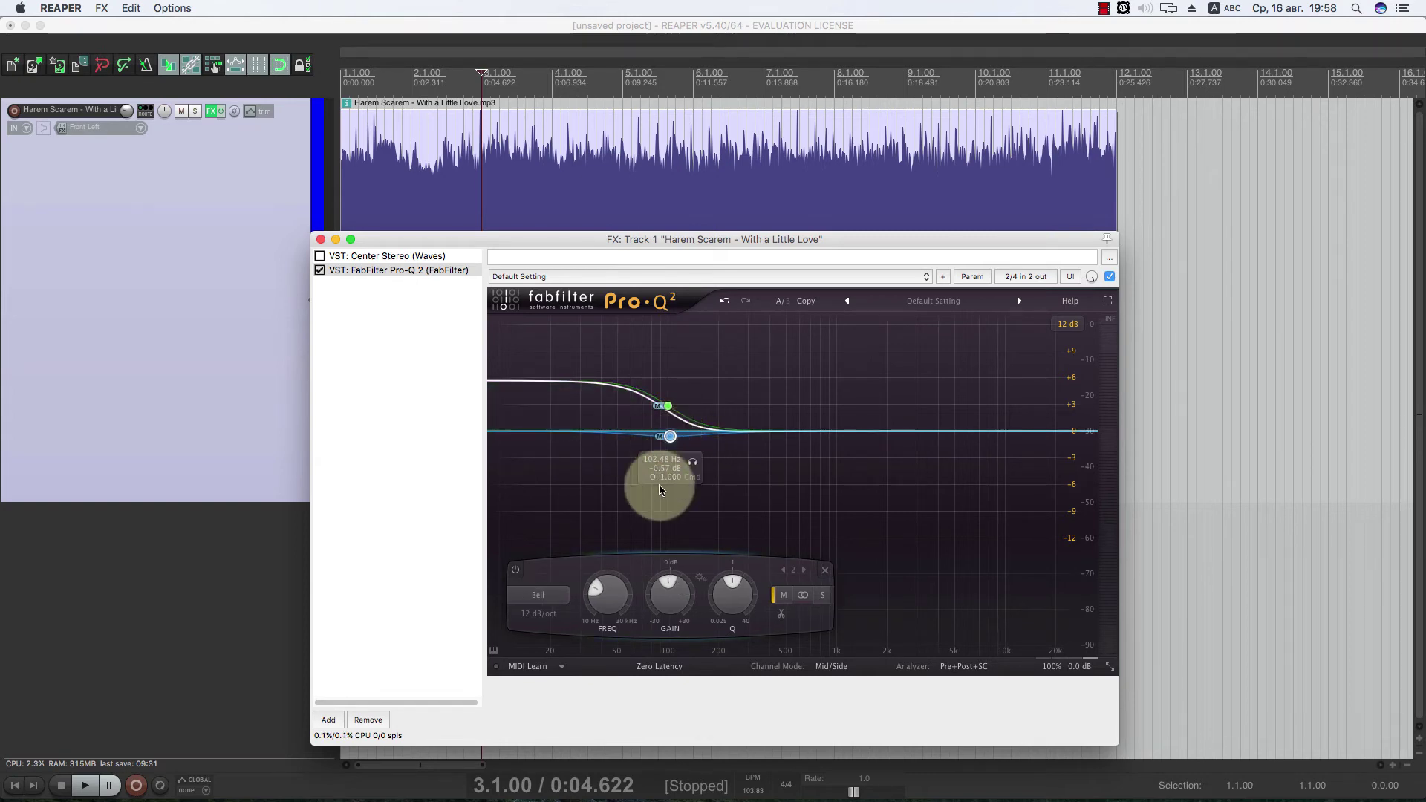
{"action": "left_click", "coordinate": [538, 595]}
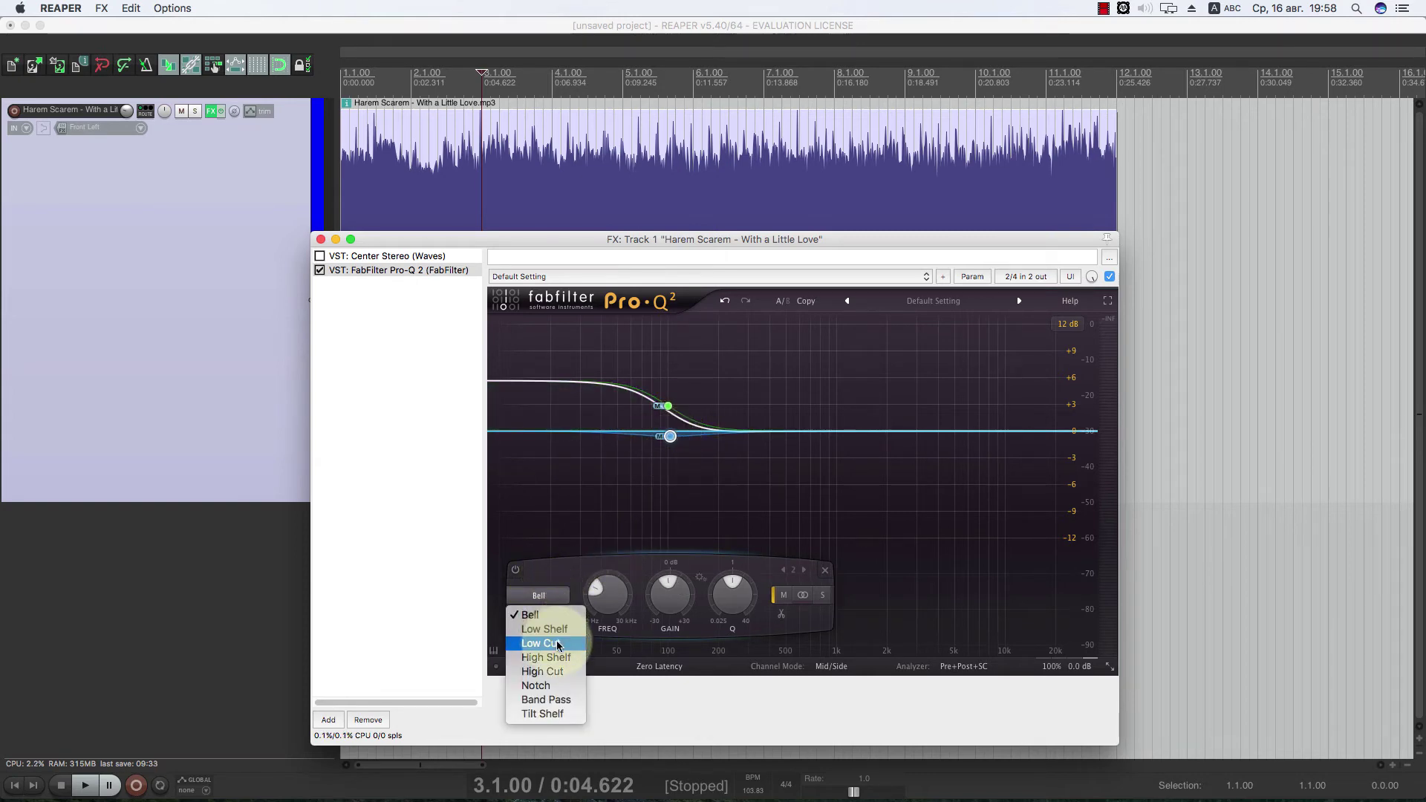
{"action": "left_click", "coordinate": [544, 629]}
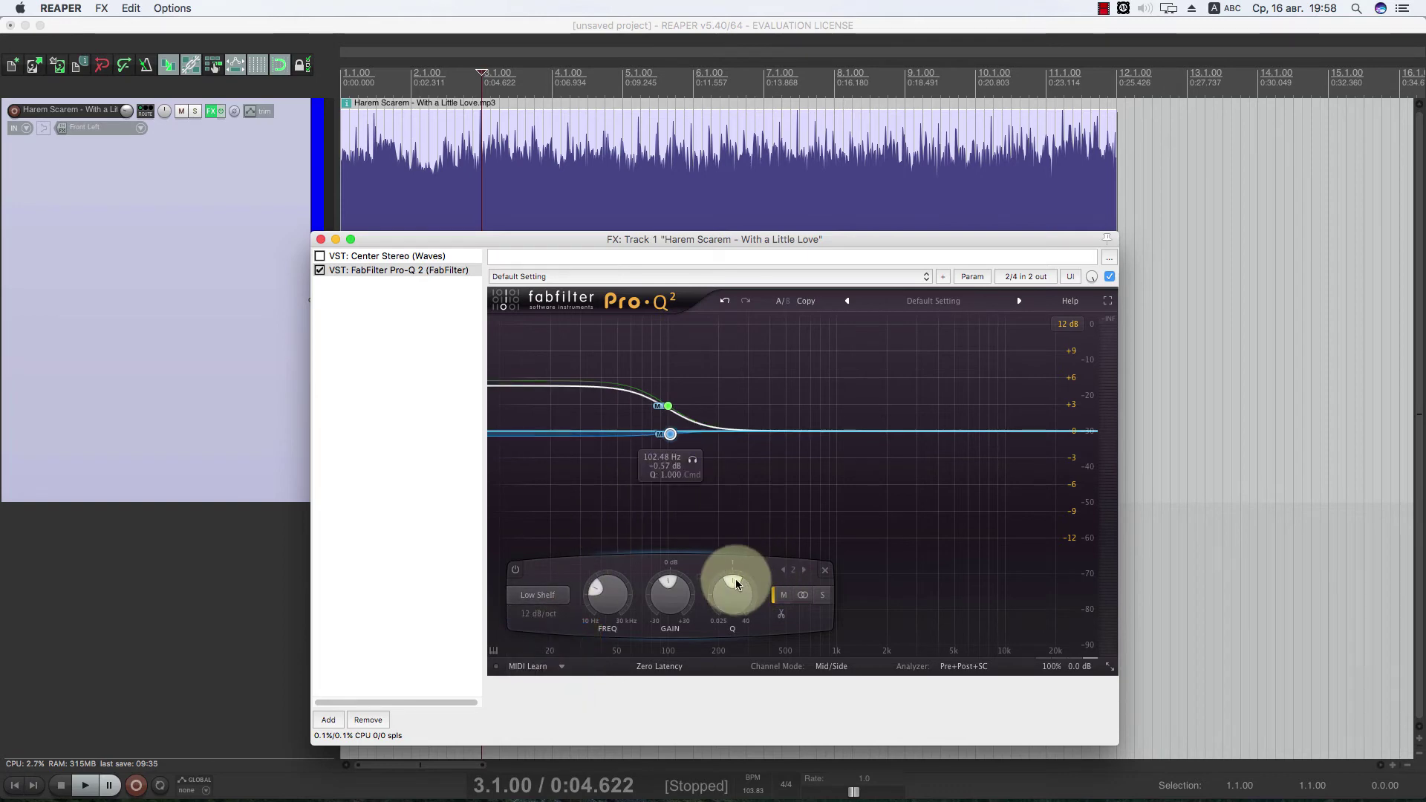
{"action": "left_click", "coordinate": [824, 593]}
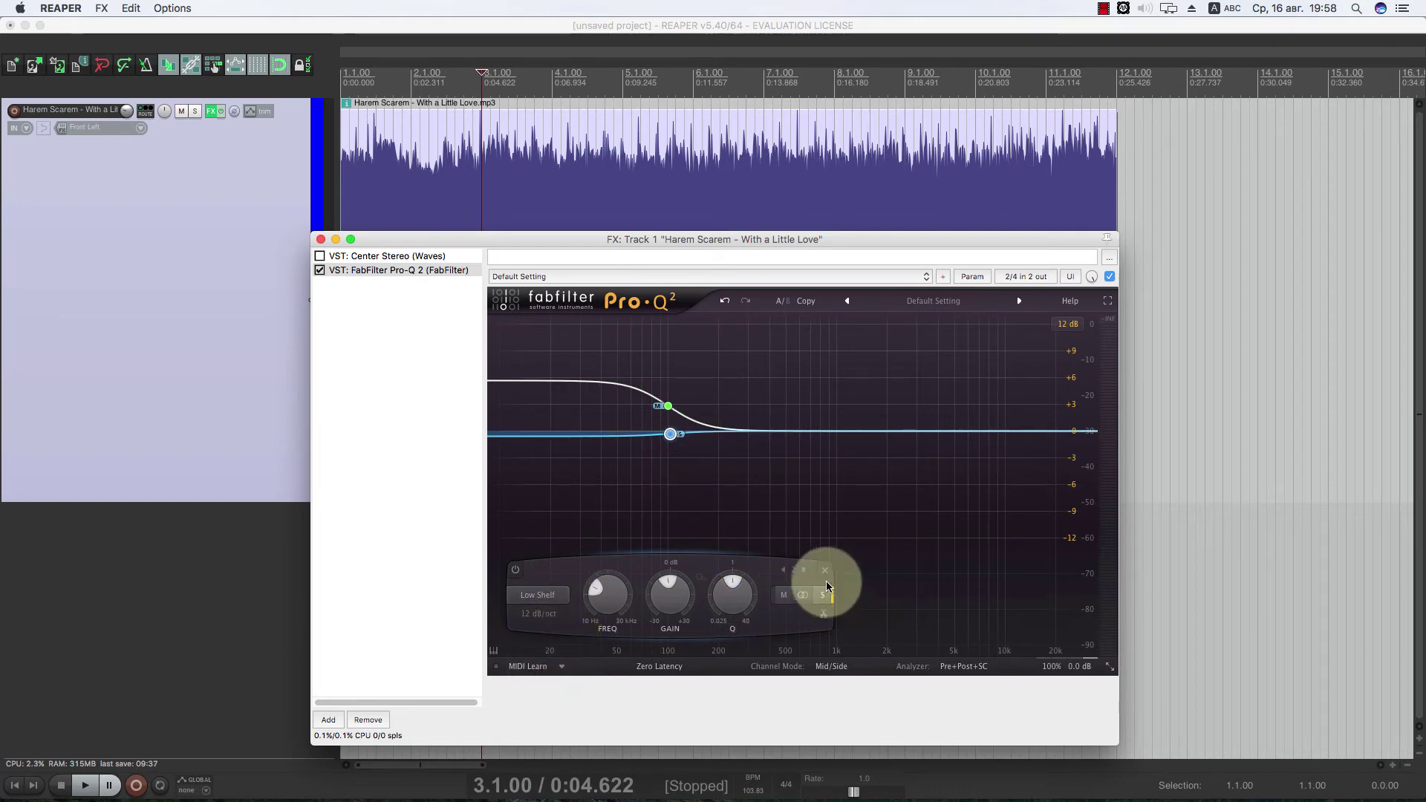
{"action": "mouse_move", "coordinate": [674, 443]}
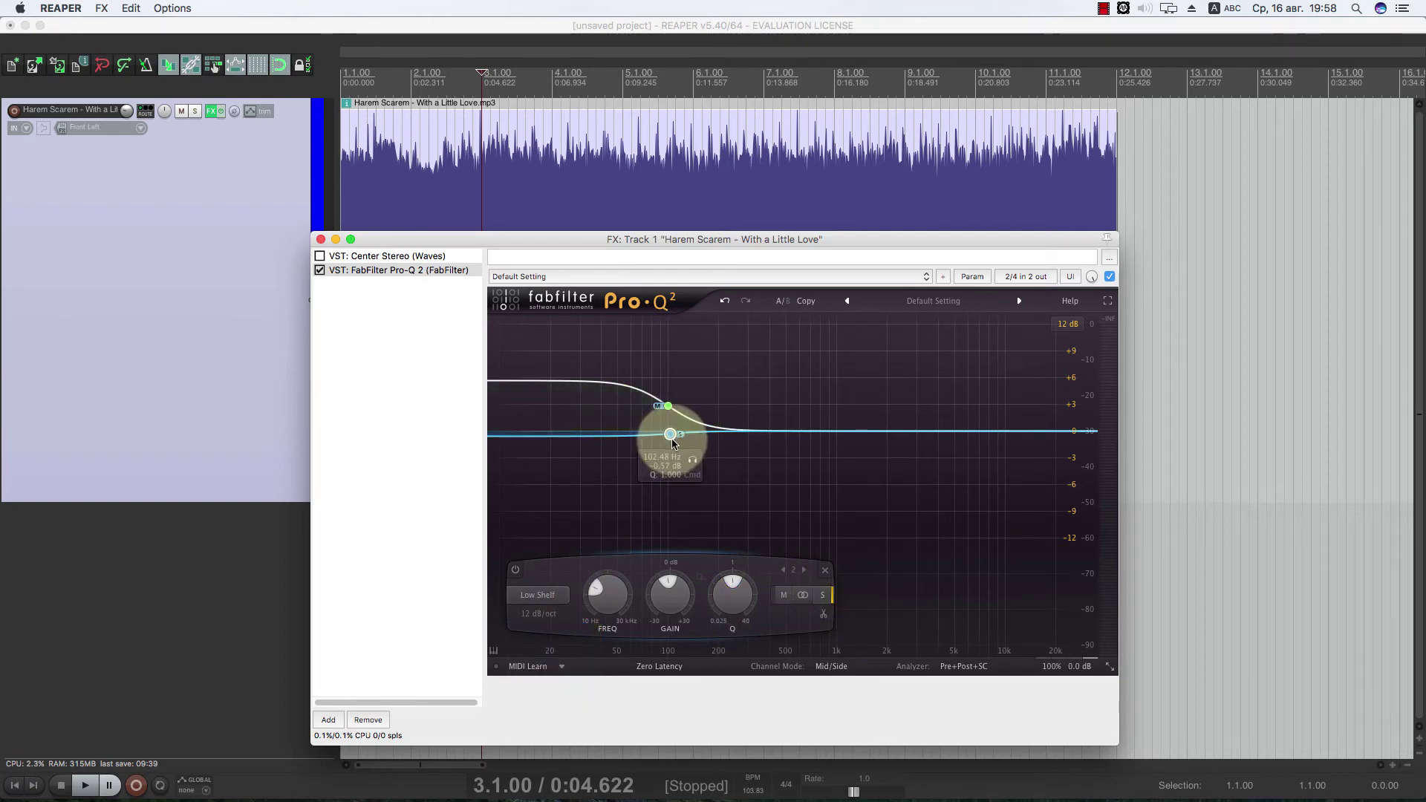
{"action": "mouse_move", "coordinate": [673, 443]}
{"action": "left_mouse_down"}
{"action": "mouse_move", "coordinate": [680, 556]}
{"action": "mouse_move", "coordinate": [670, 457]}
{"action": "mouse_move", "coordinate": [674, 472]}
{"action": "left_mouse_up"}
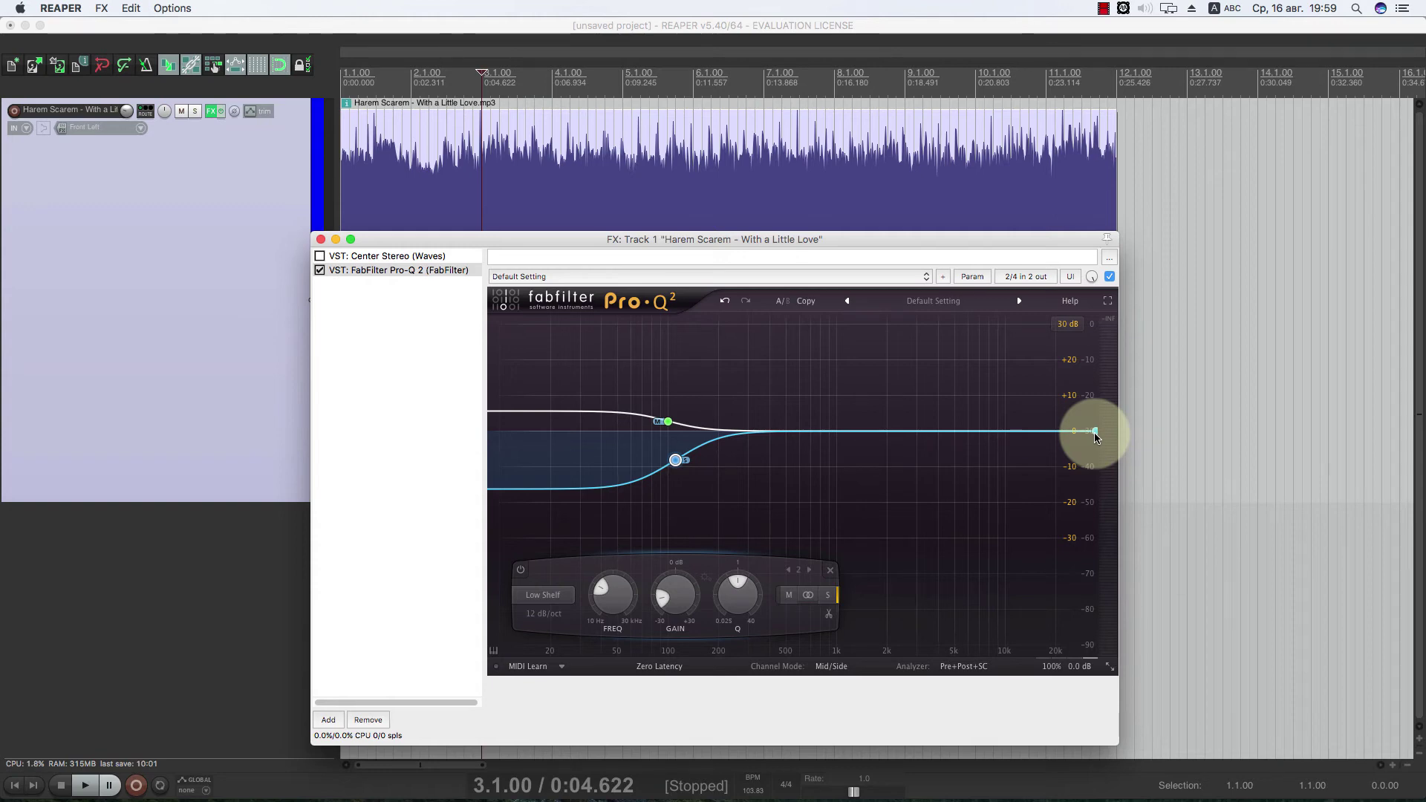
Add a High Cut band at about 9.8 kHz and apply it to both Mid and Side channels
{"action": "left_click", "coordinate": [1096, 433]}
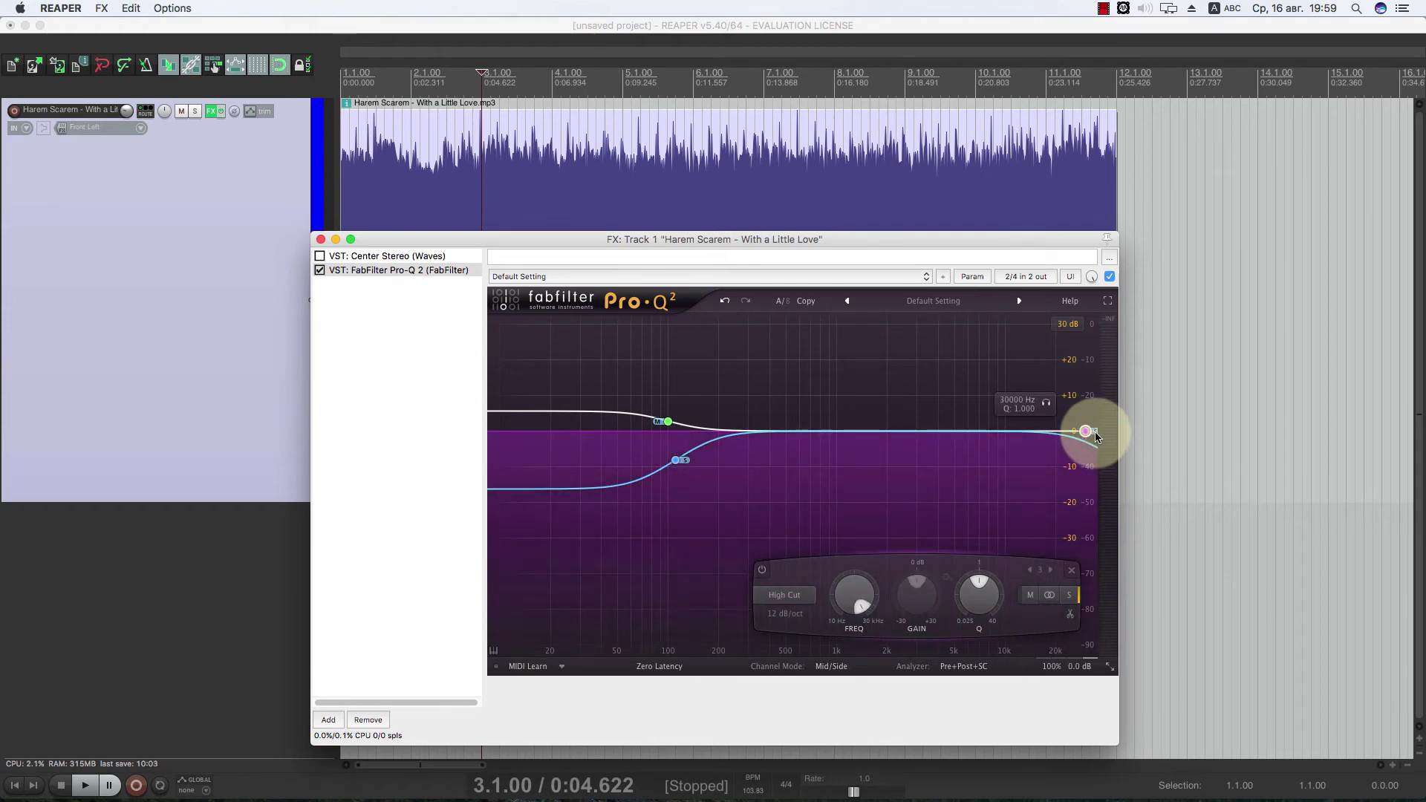
{"action": "left_click_drag", "start_coordinate": [1097, 437], "coordinate": [1016, 437]}
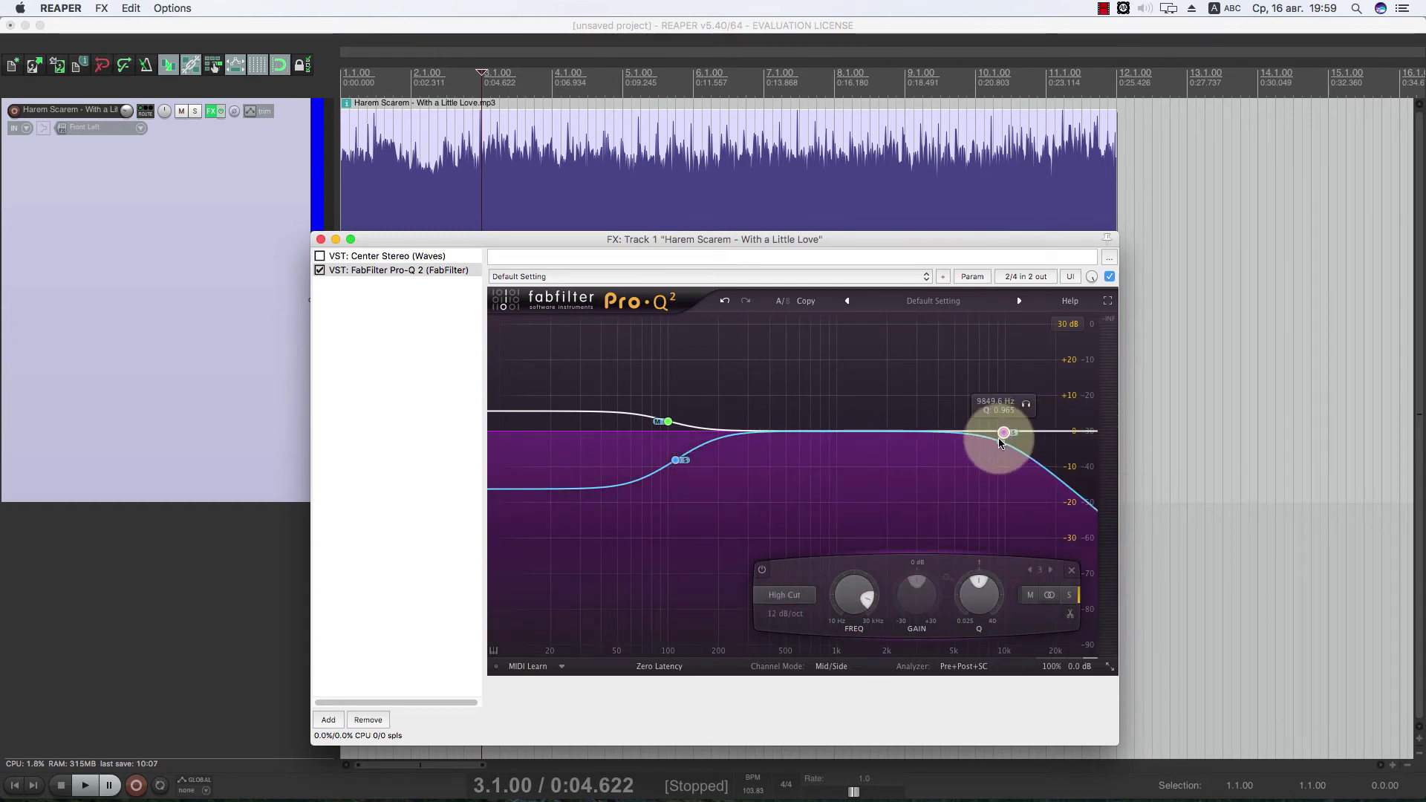
{"action": "left_click", "coordinate": [1050, 596]}
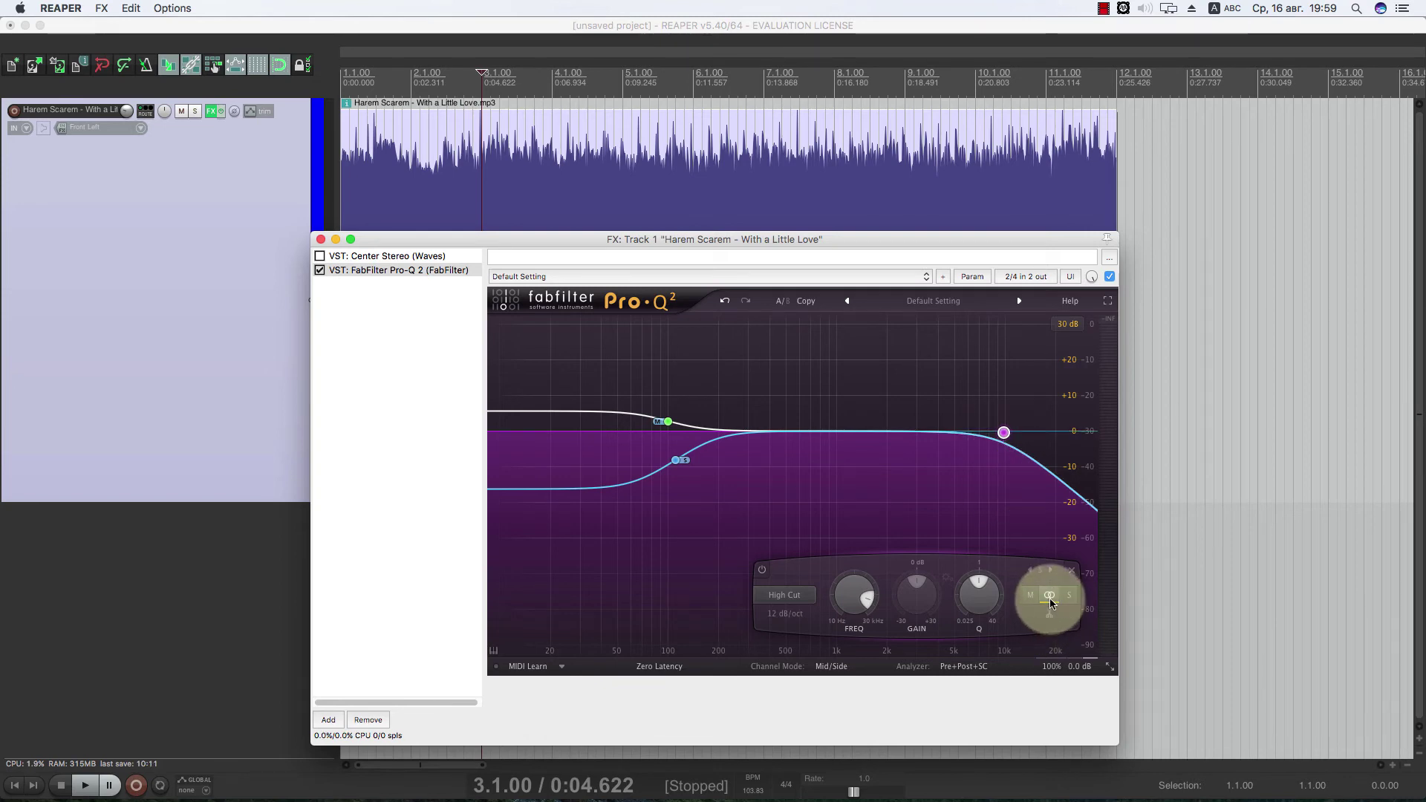
Steepen the High Cut band's slope to 18 dB/oct and lower its frequency to between 100 and 200 Hz
{"action": "scroll", "coordinate": [1004, 439], "scroll_direction": "up", "scroll_amount": 1}
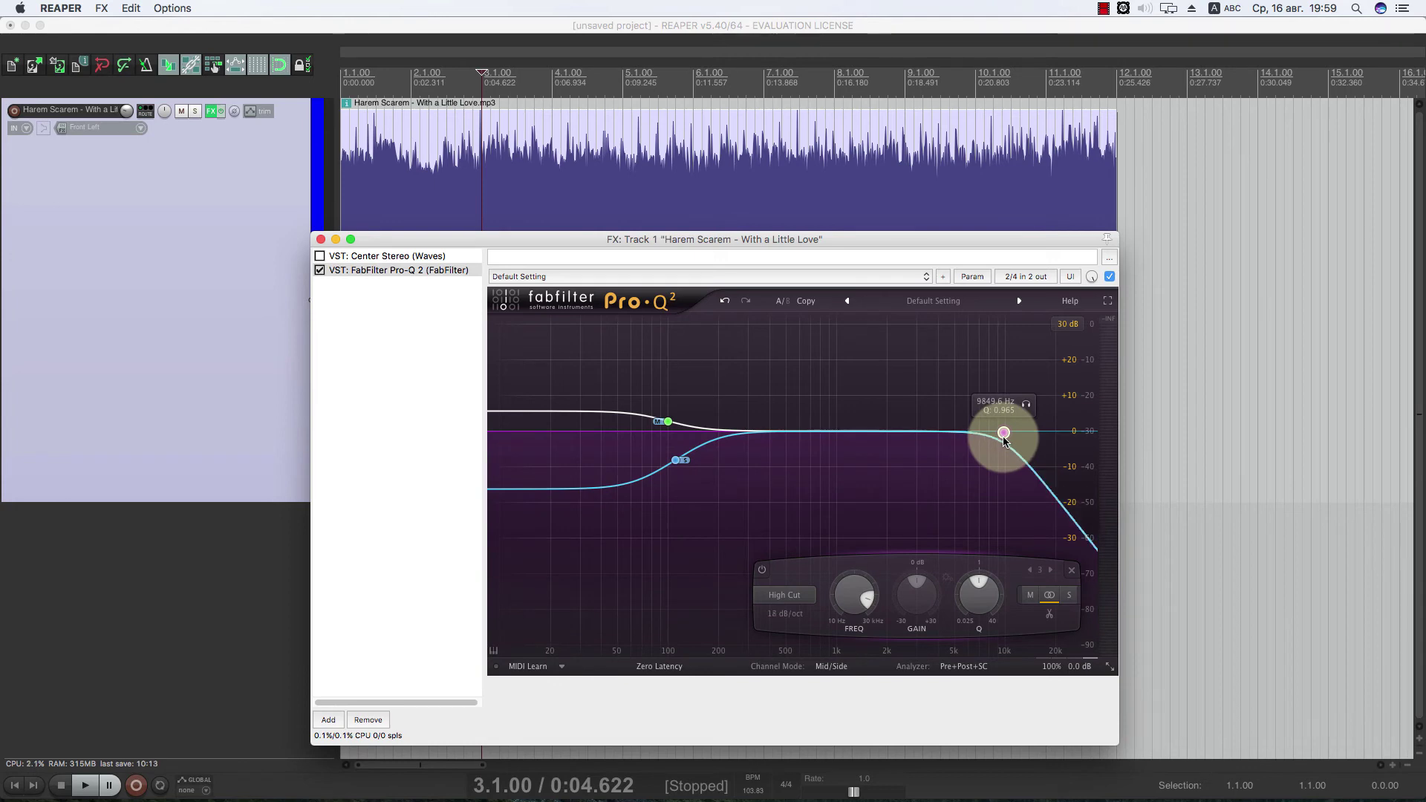
{"action": "left_click_drag", "start_coordinate": [1004, 438], "coordinate": [705, 444]}
Play the track from position 2.4.00 with FabFilter Pro-Q 2 bypassed, and re-enable the plugin during playback to compare the sound
{"action": "left_click", "coordinate": [320, 271]}
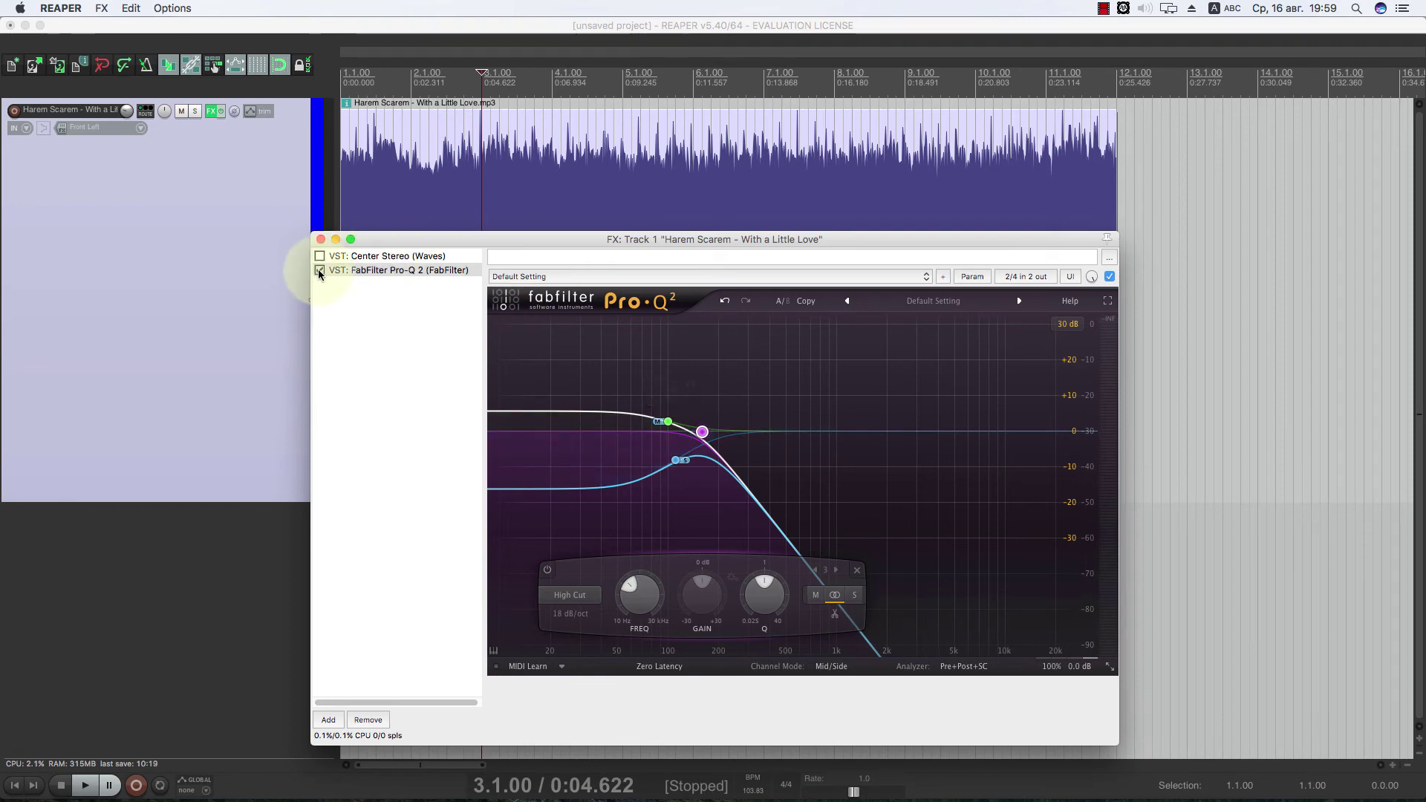
{"action": "left_click", "coordinate": [319, 271]}
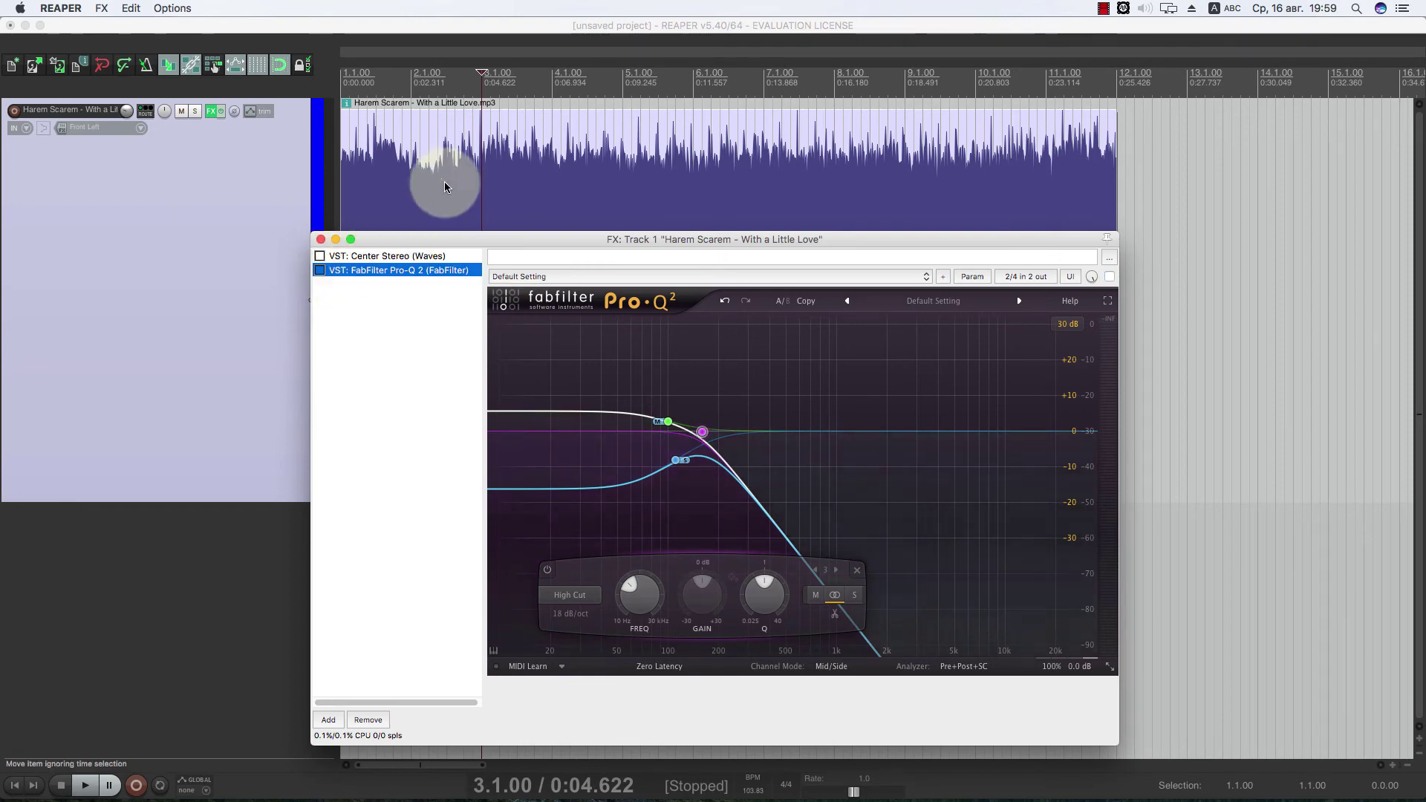
{"action": "left_click", "coordinate": [463, 149]}
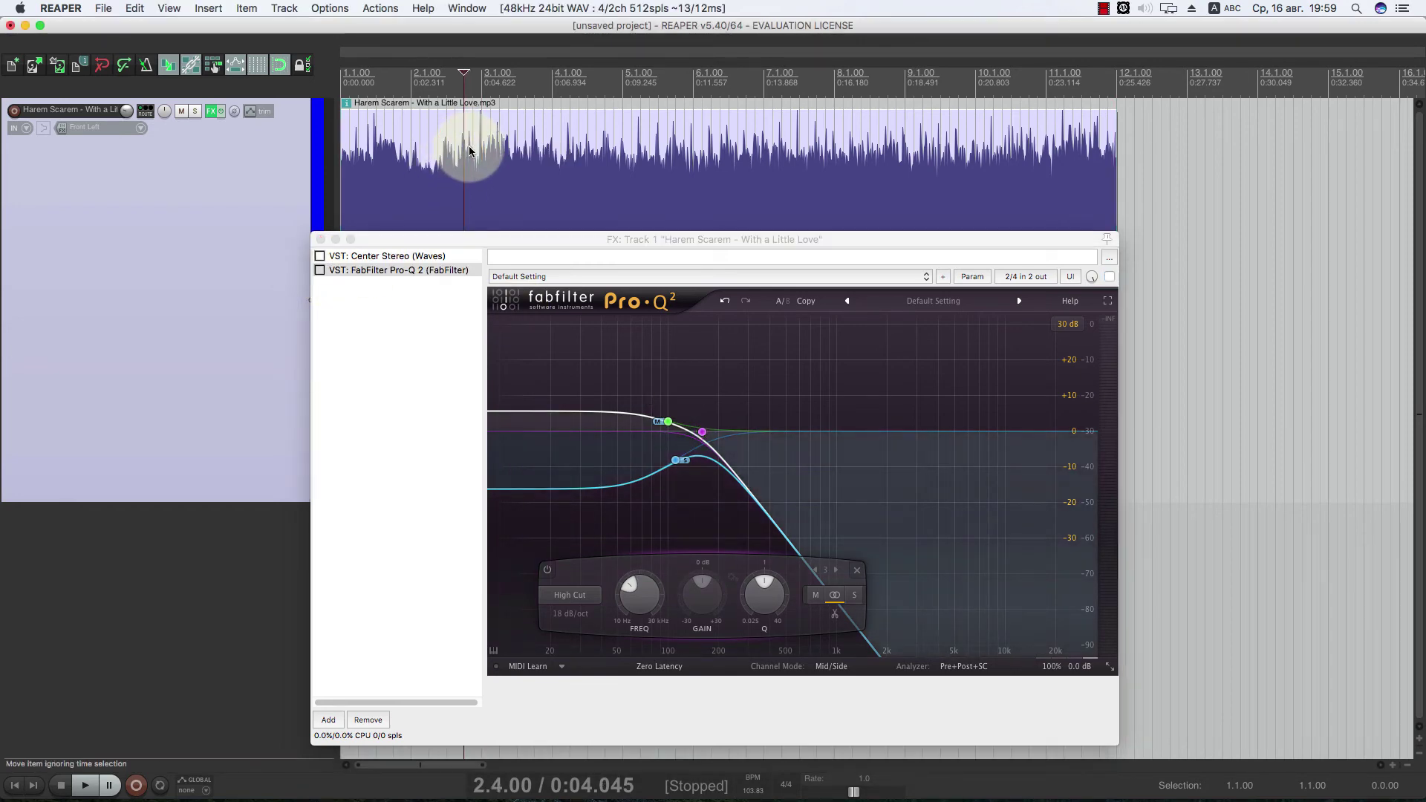
{"action": "key", "text": "space"}
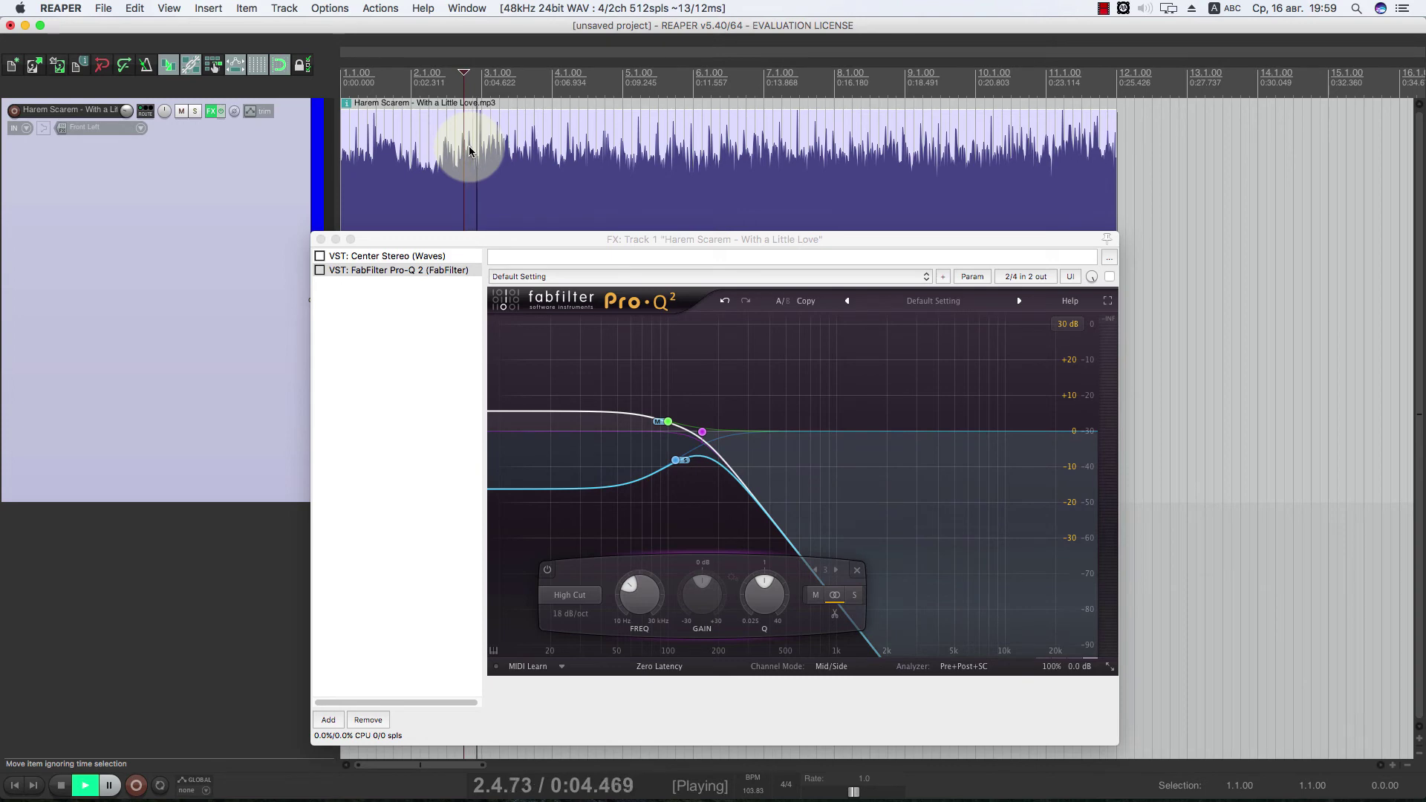
{"action": "left_click", "coordinate": [320, 270]}
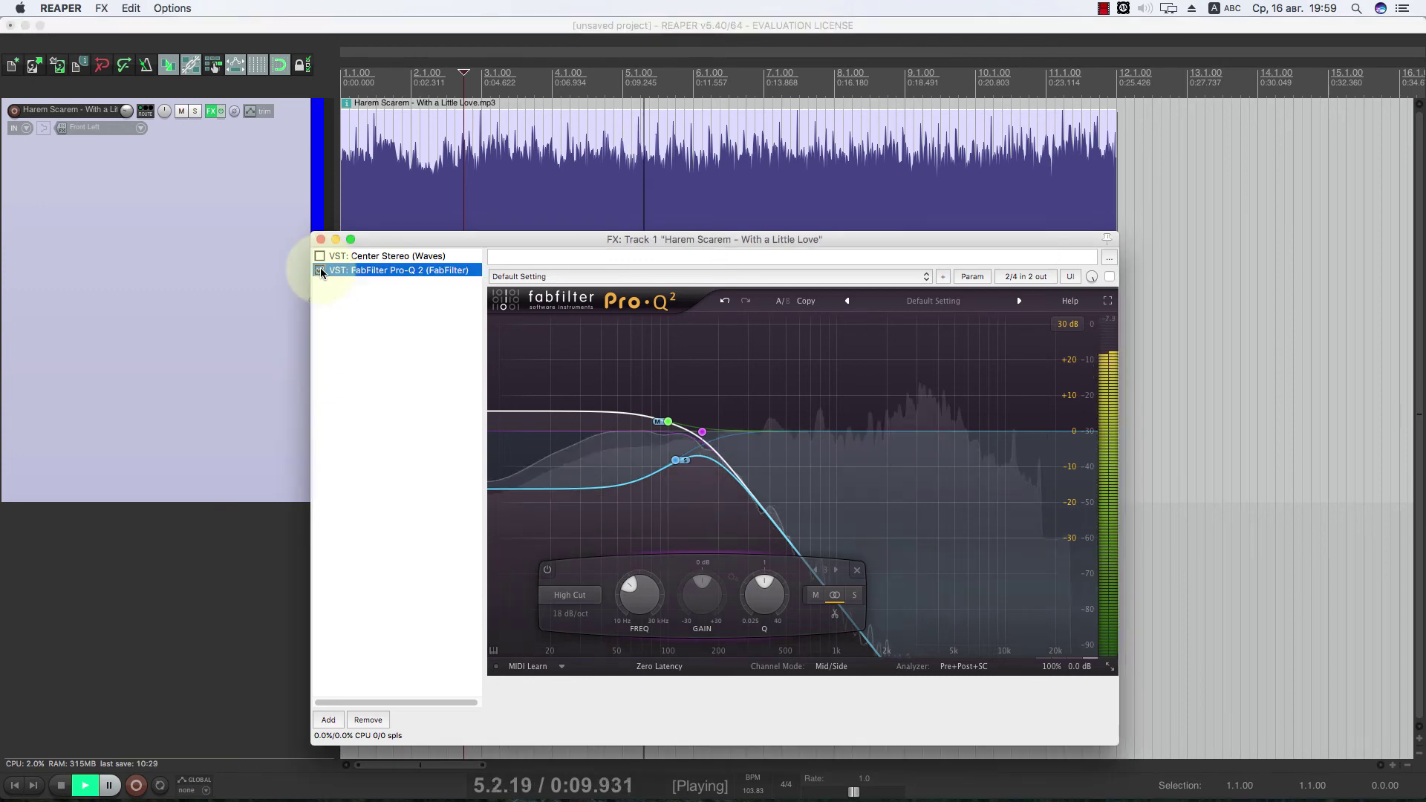
Raise the Mid Low Shelf to about +13 dB near 200 Hz and cut the Side Low Shelf to -30 dB at about 139 Hz
{"action": "left_click", "coordinate": [670, 421]}
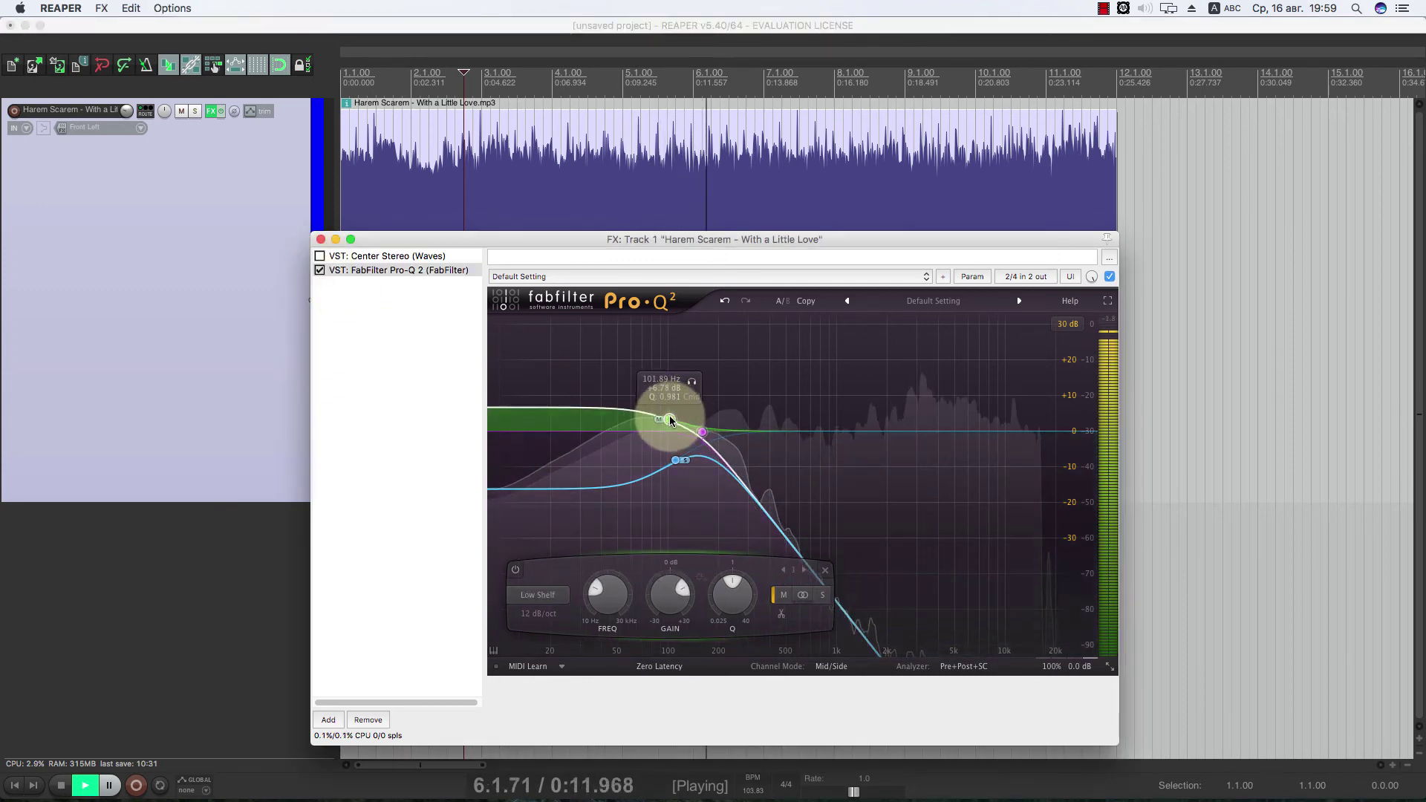
{"action": "left_click_drag", "start_coordinate": [670, 420], "coordinate": [716, 393]}
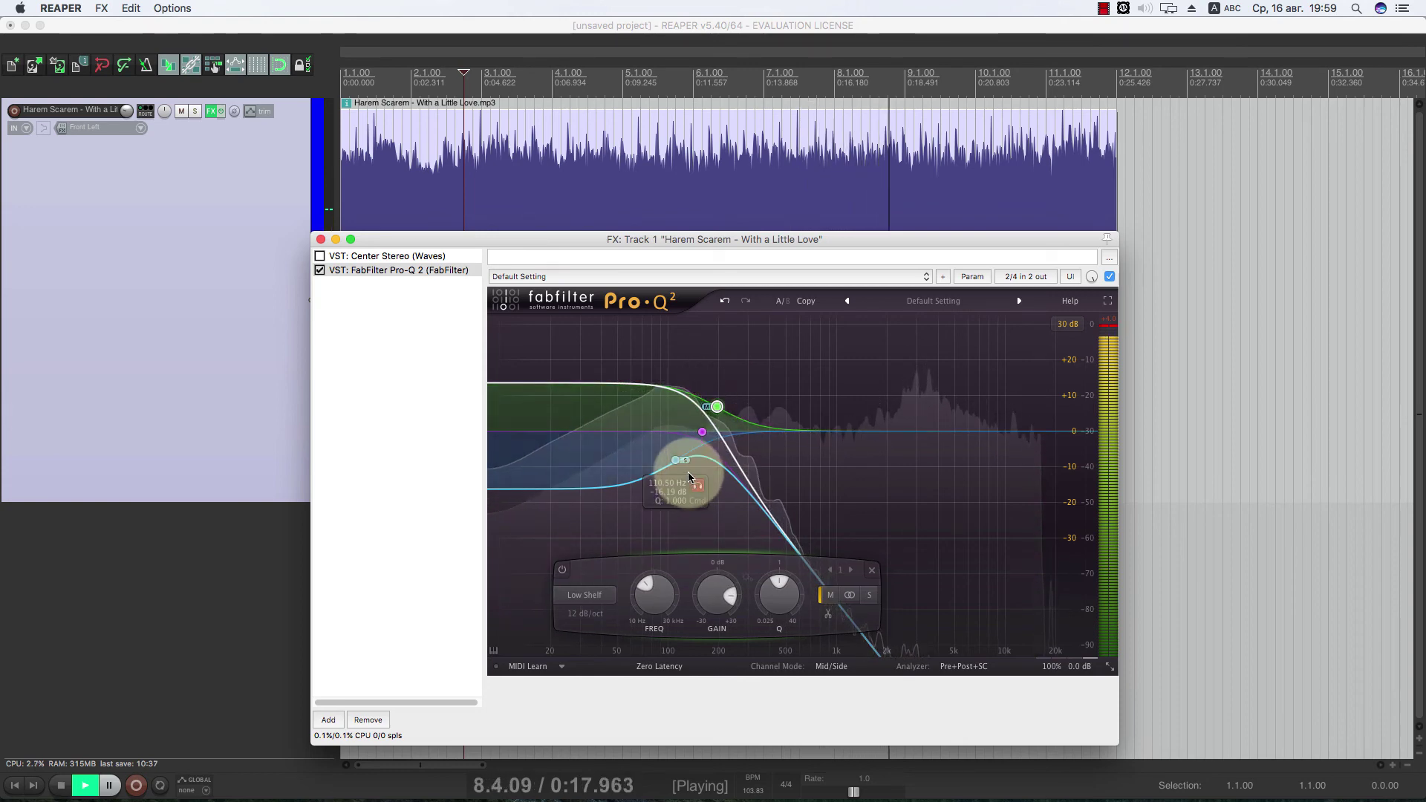
{"action": "left_click_drag", "start_coordinate": [676, 462], "coordinate": [694, 562]}
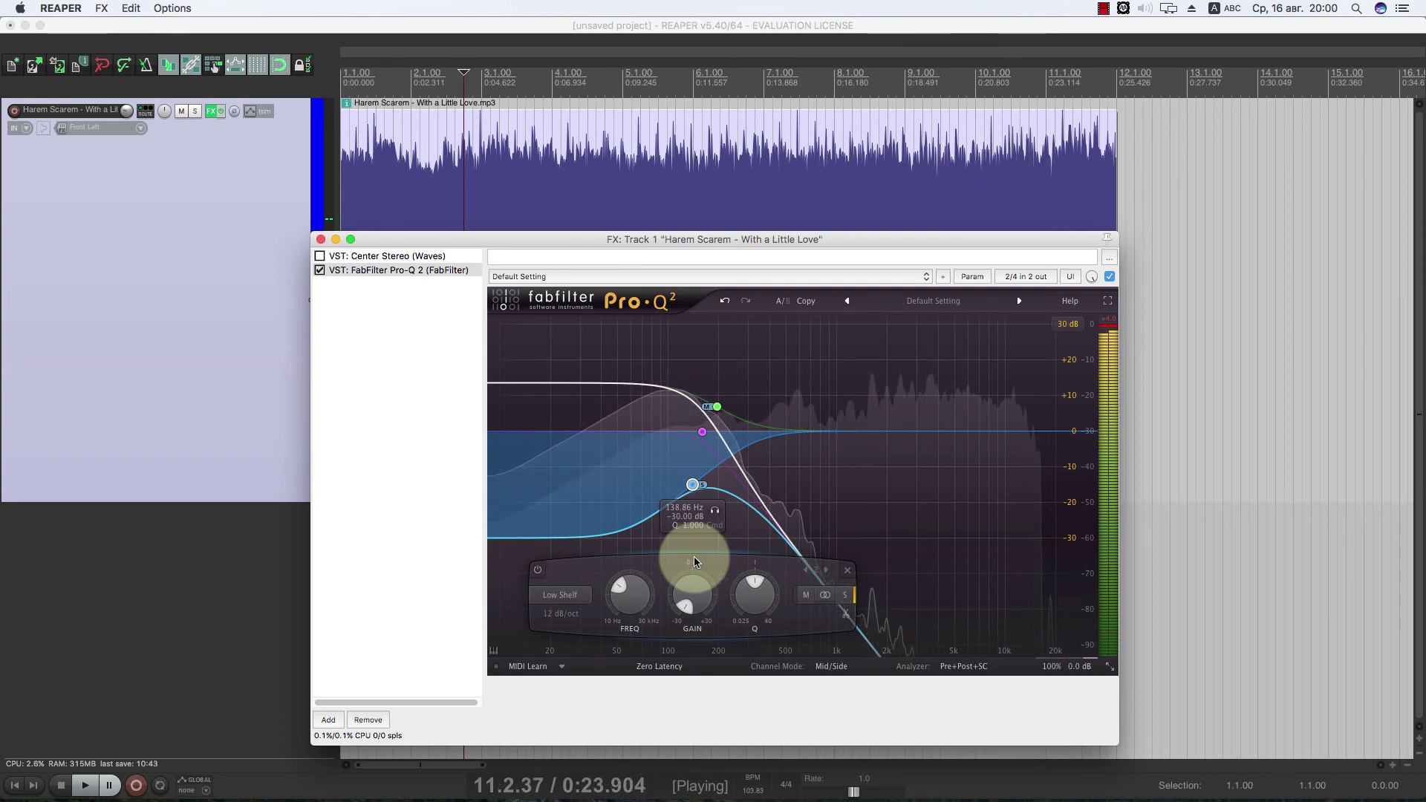
Stop playback and bypass FabFilter Pro-Q 2 in the track's effects chain
{"action": "key", "text": "space"}
{"action": "left_click", "coordinate": [320, 270]}
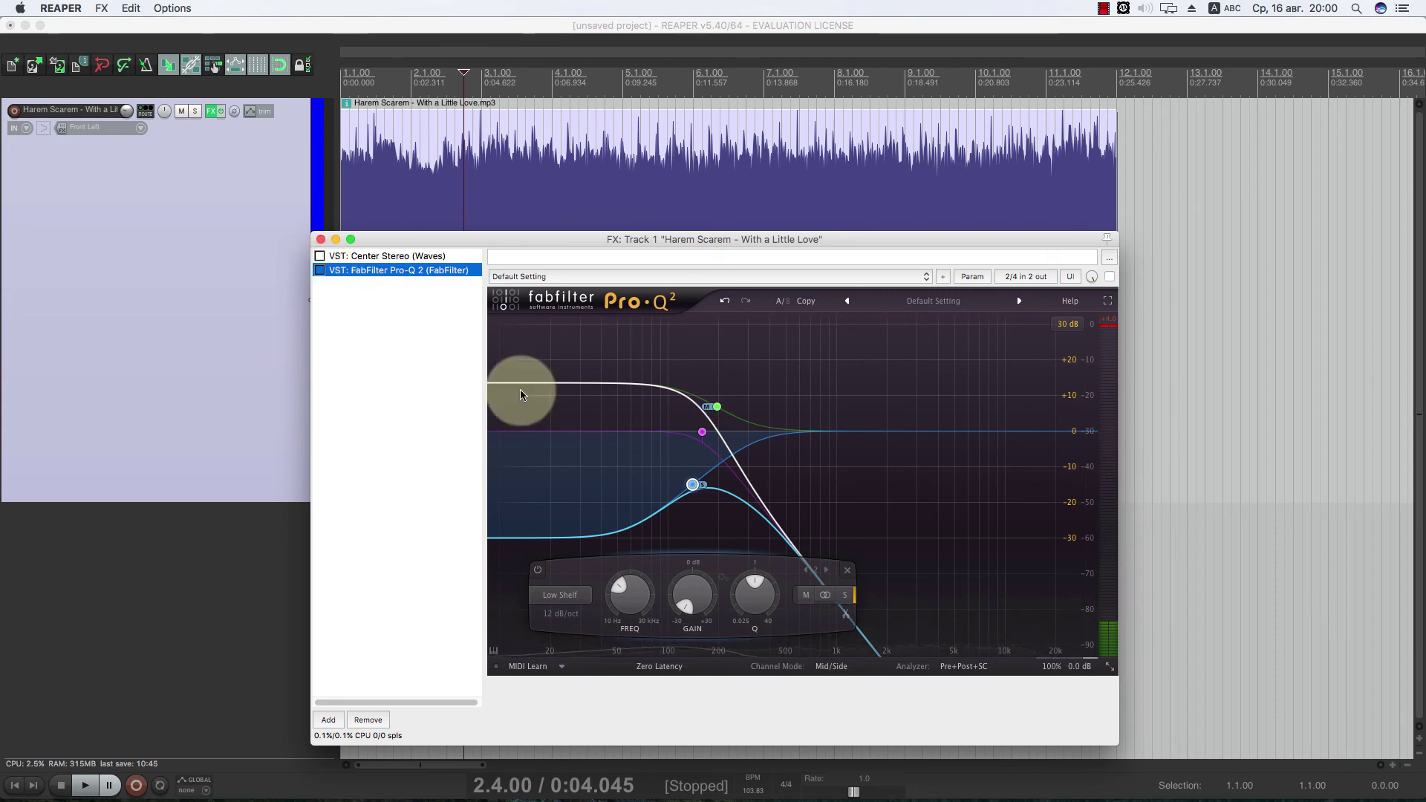